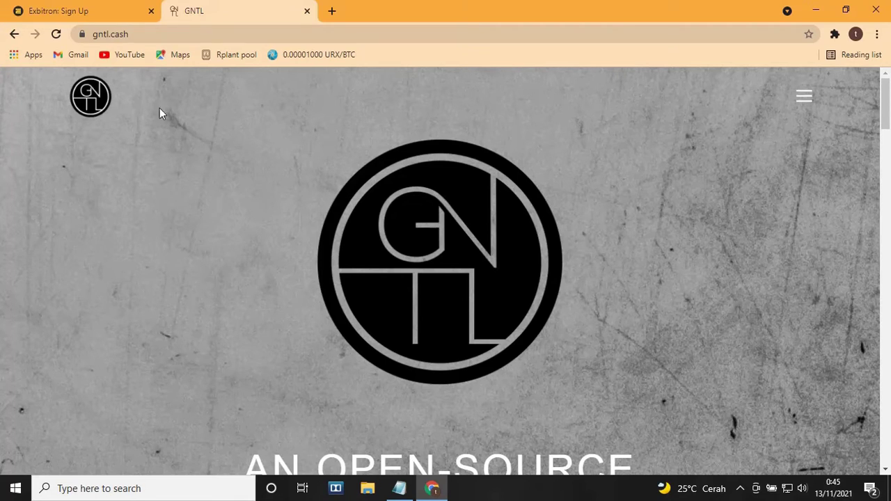
Accept the terms of service and complete the reCAPTCHA check on the Exbitron sign-up form.
left_click(94, 8)
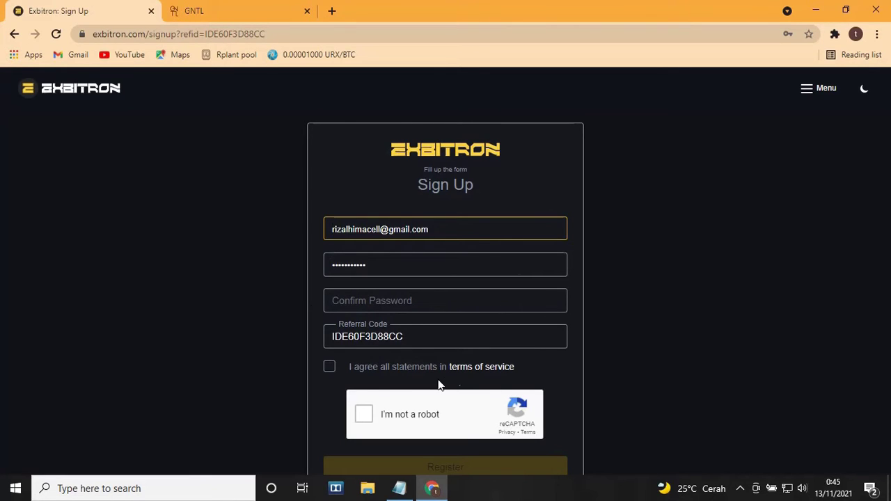
left_click(328, 367)
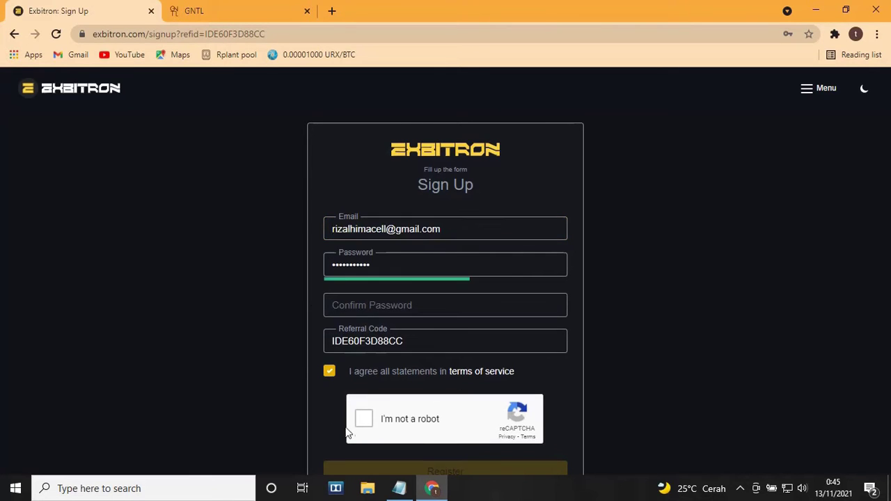
left_click(364, 414)
scroll(390, 398, "down", 1)
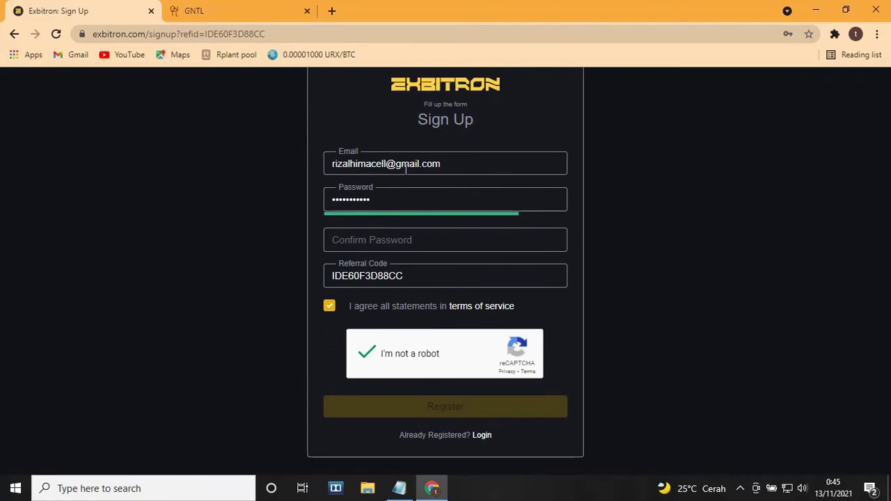
scroll(407, 177, "up", 1)
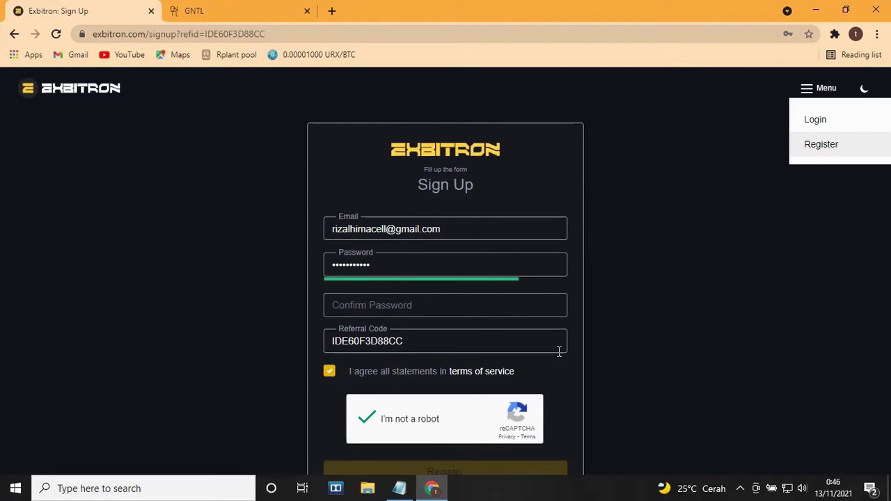
Log in to the existing exchange account and check the two-factor authentication setting in its profile.
left_click(807, 119)
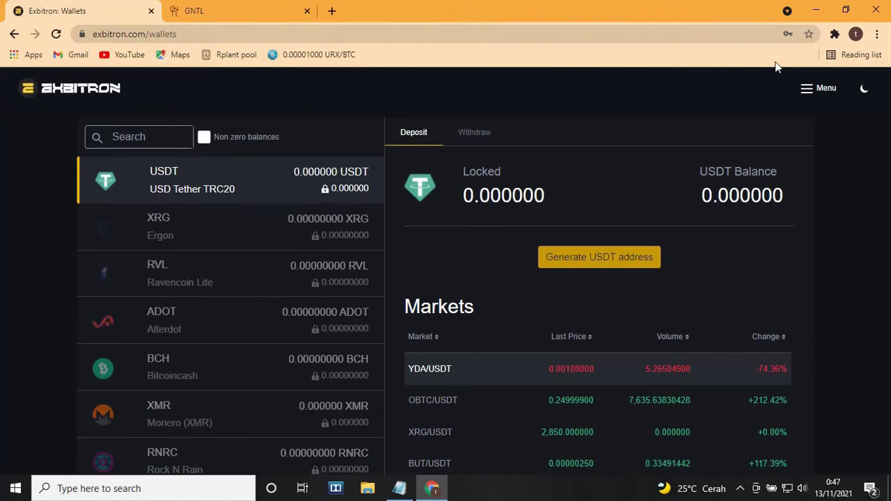
left_click(806, 101)
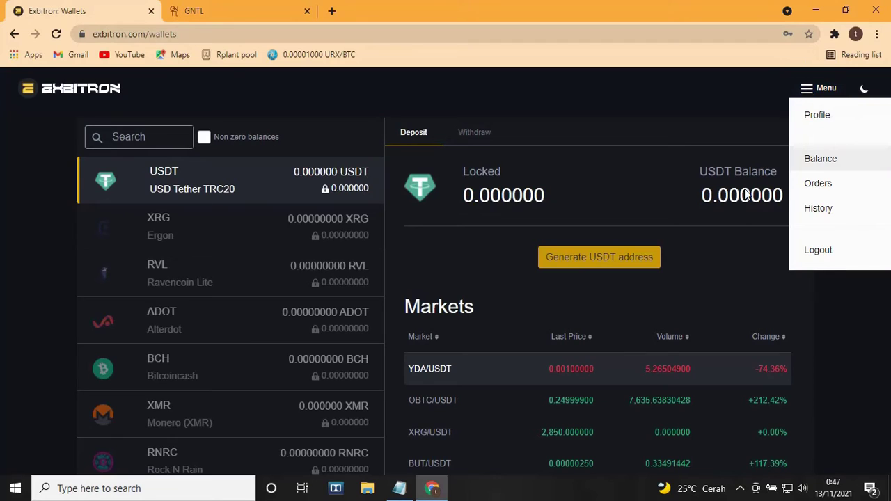
left_click(811, 117)
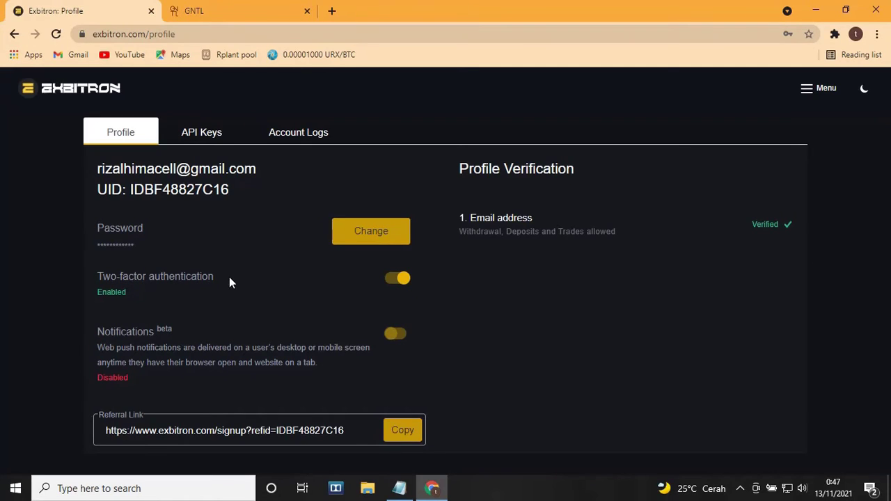
left_click(392, 282)
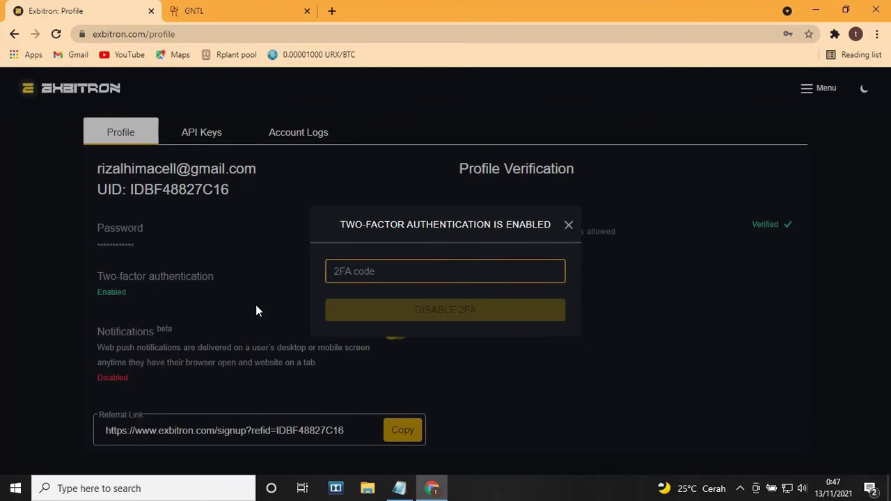
left_click(569, 225)
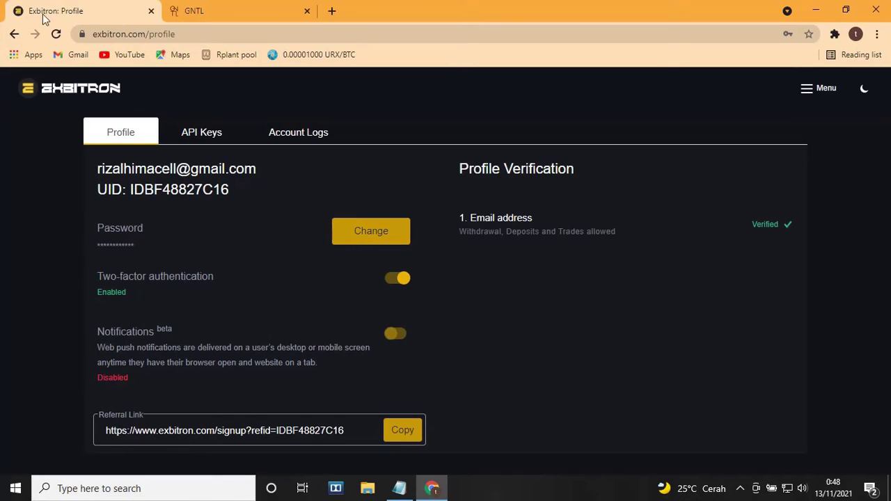
Open the GNTL Coin wallet from the account balances and copy its deposit address.
left_click(806, 87)
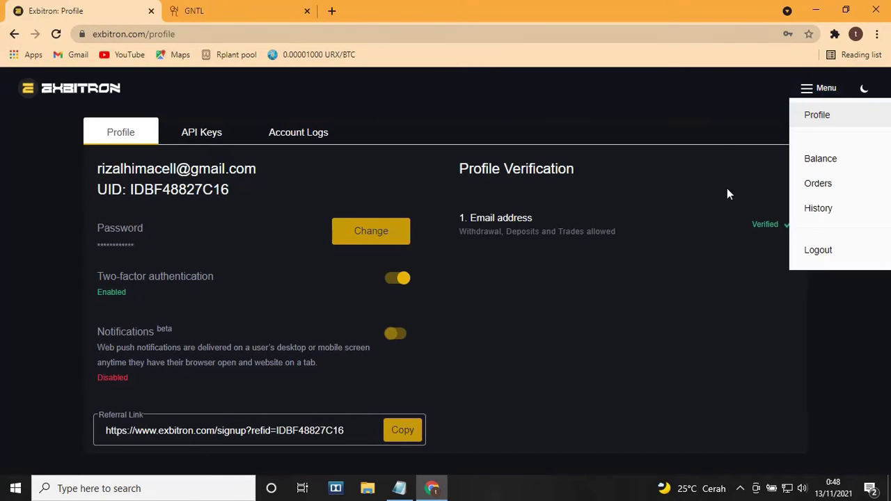
left_click(837, 160)
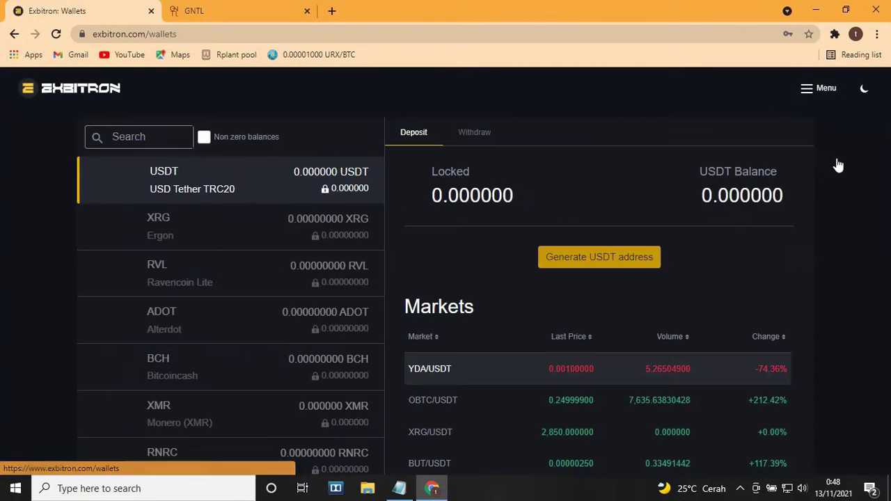
scroll(141, 176, "down", 4)
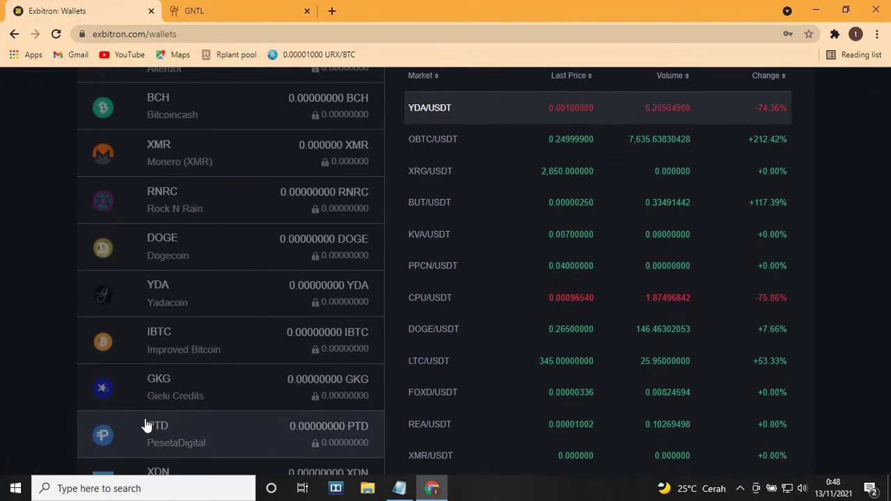
scroll(233, 372, "down", 6)
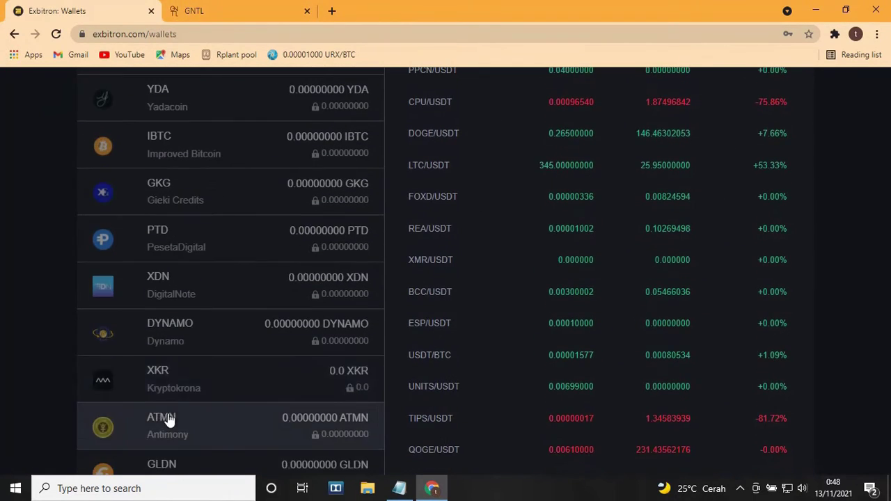
scroll(267, 297, "down", 5)
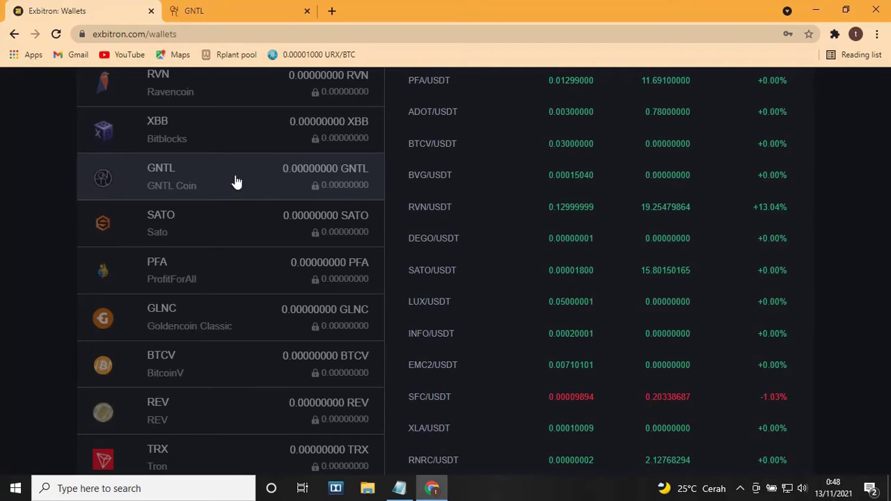
left_click(196, 182)
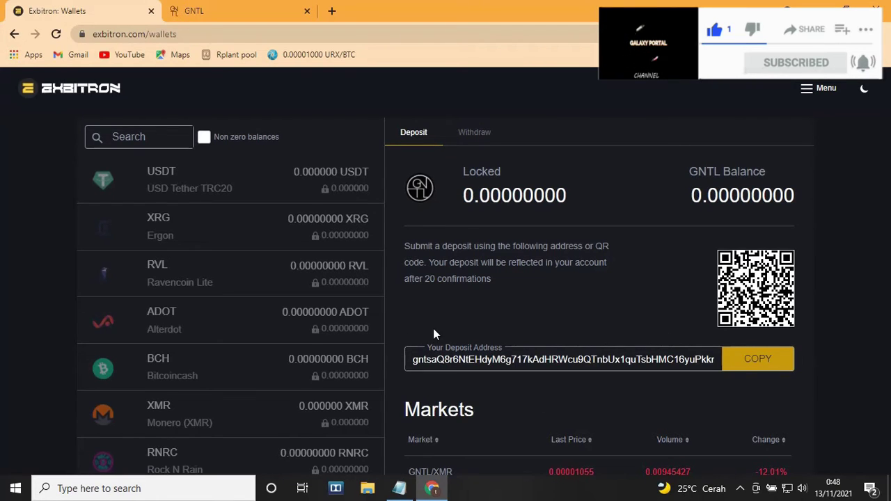
left_click(753, 358)
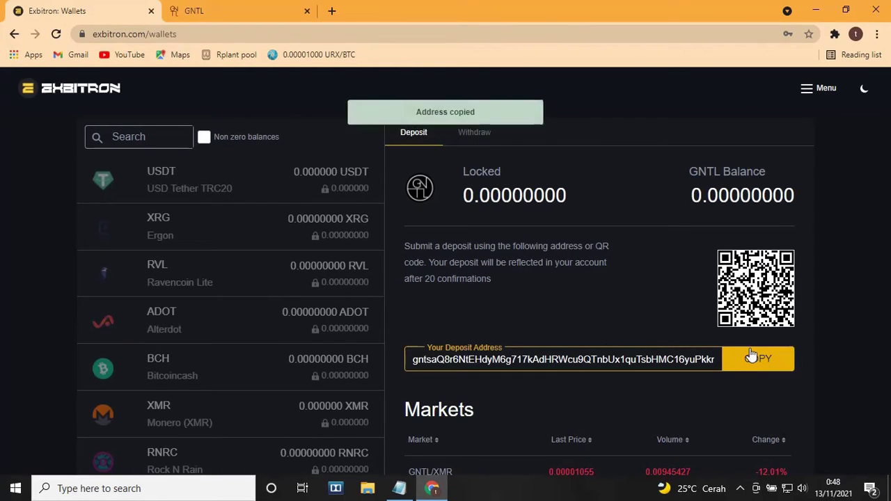
Switch to a new Notepad document and paste the copied GNTL deposit address into it.
left_click(109, 490)
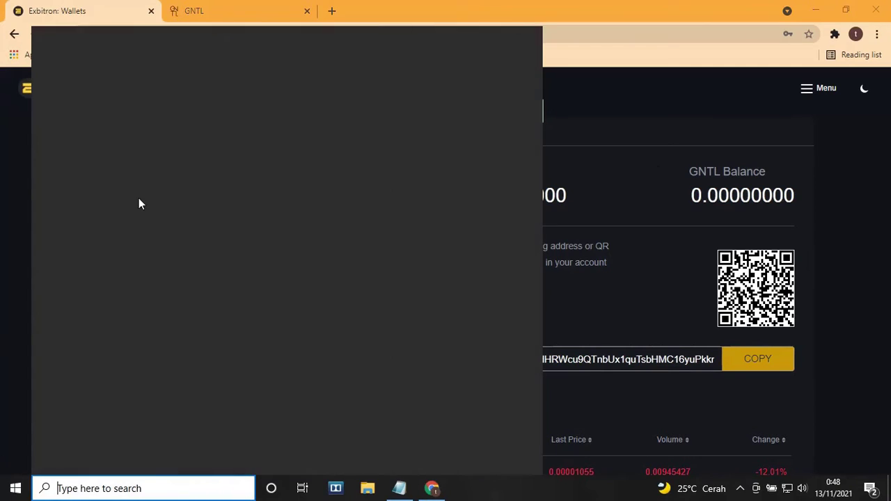
left_click(170, 115)
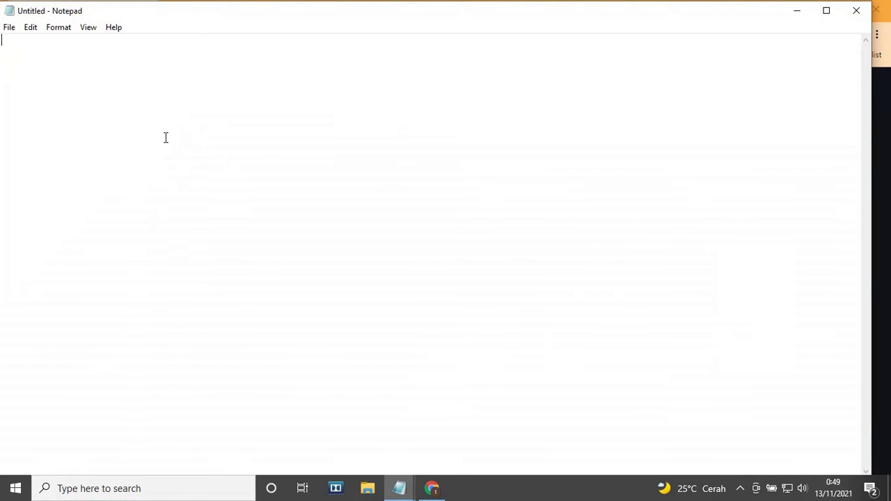
right_click(95, 64)
left_click(135, 120)
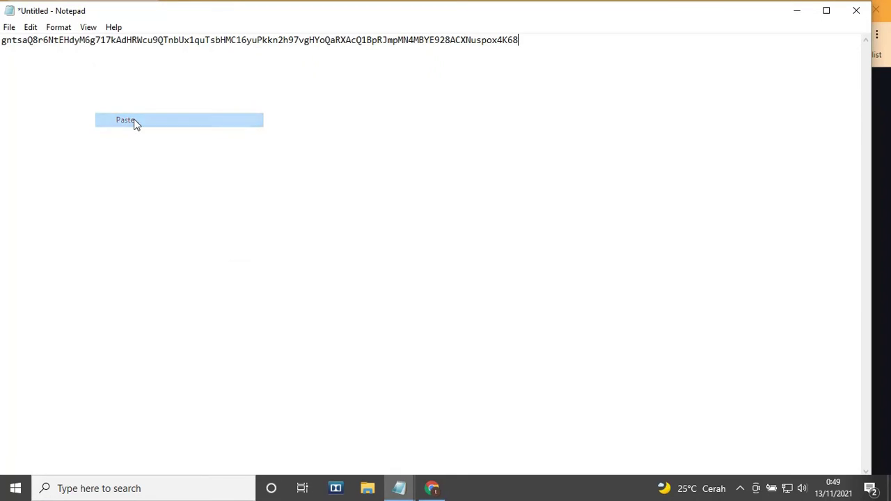
Close the document, saving it as a text file named "walet" in the wallet folder.
left_click(860, 12)
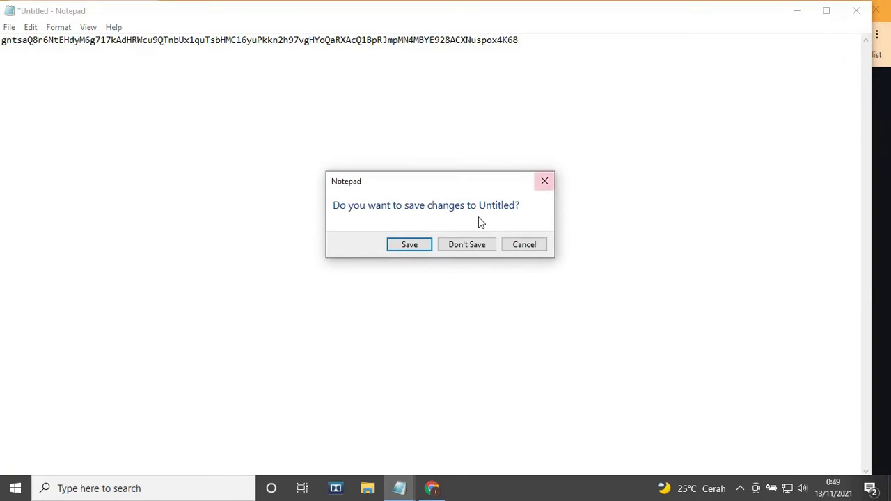
left_click(416, 246)
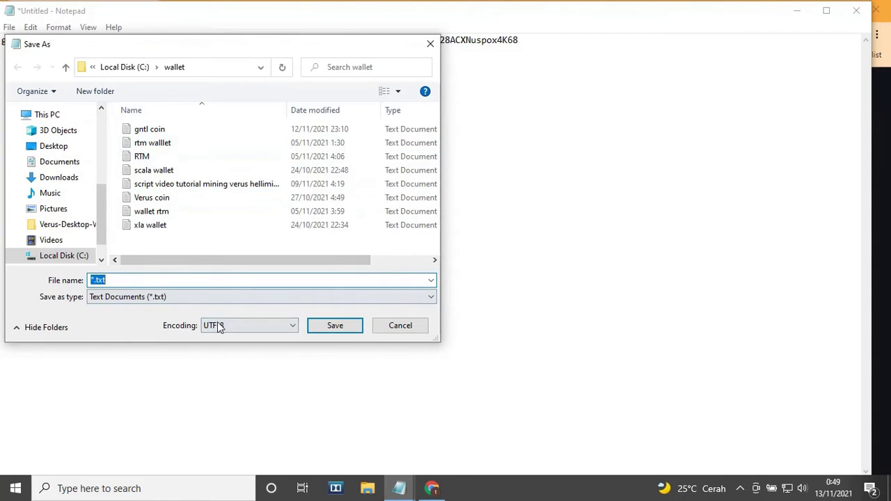
type("walet")
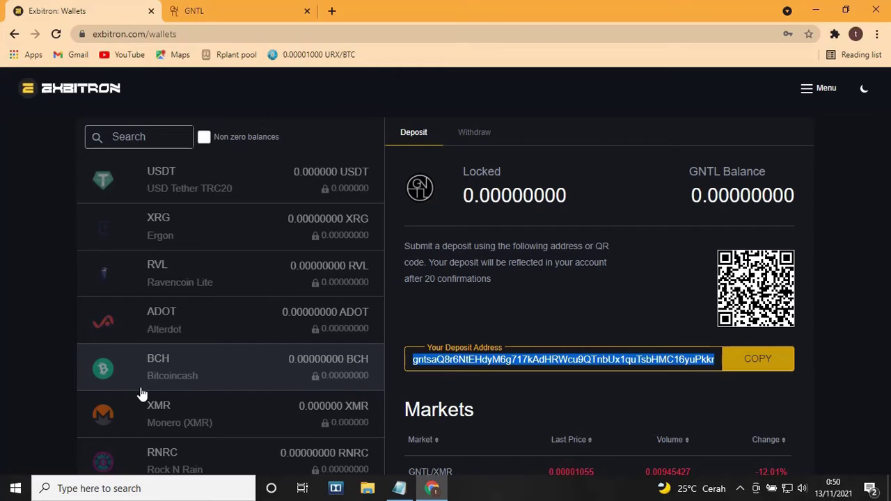
Download xmrig-6.15.3-gcc-win64.zip for Windows from xmrig.com/download in a new browser tab and save it in Downloads.
left_click(332, 11)
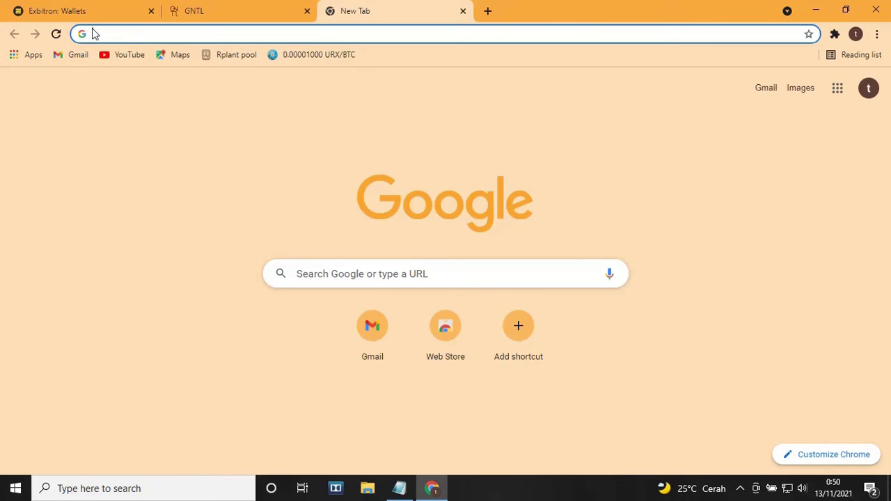
left_click(94, 35)
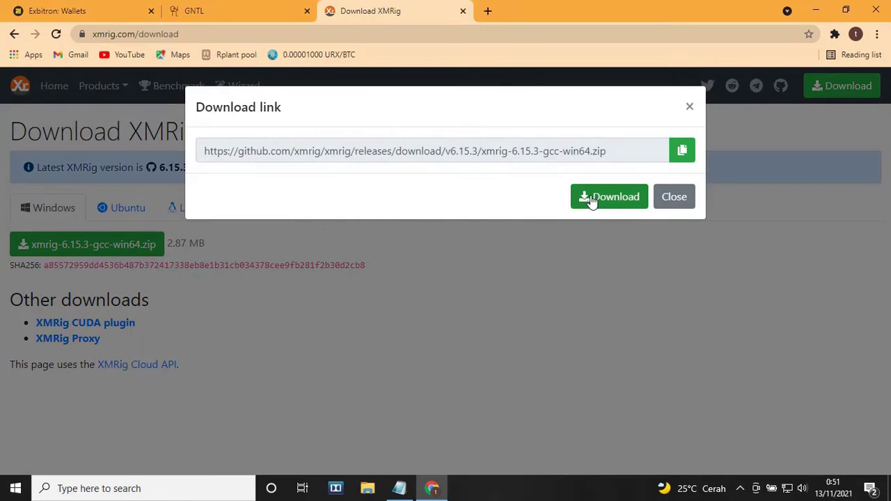
left_click(610, 197)
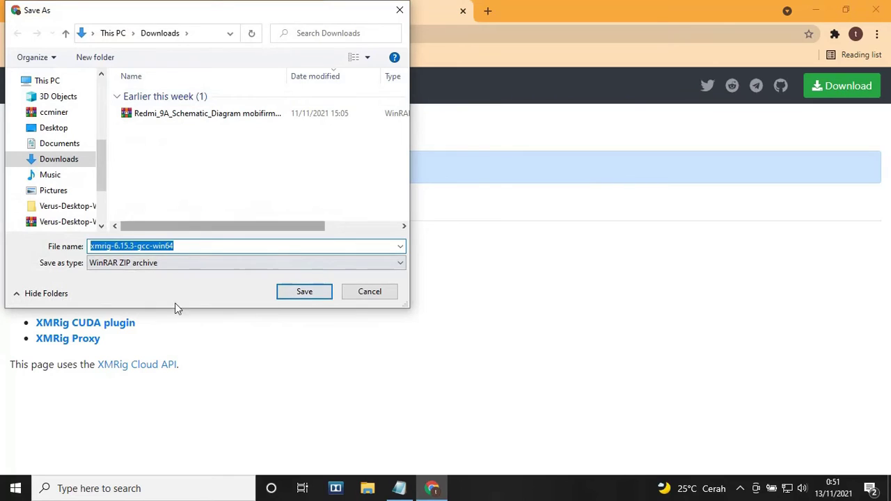
left_click(294, 292)
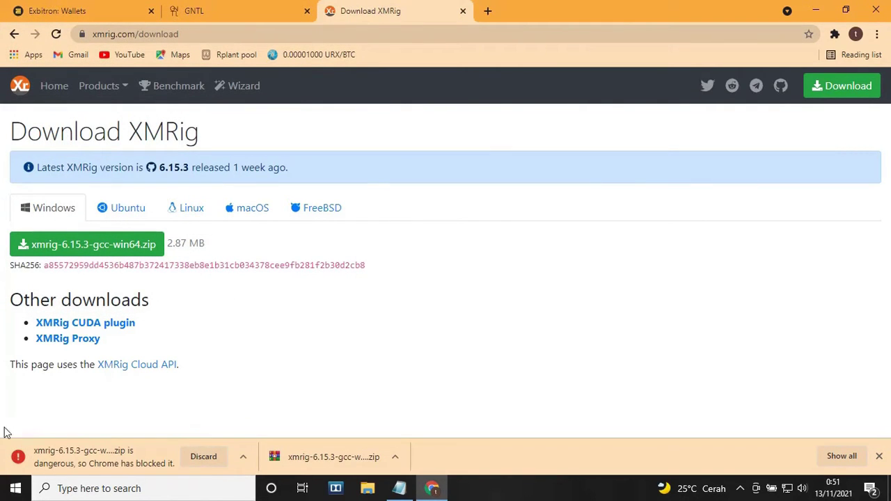
Keep the blocked xmrig-6.15.3-gcc-win64.zip file in the browser's download list despite the security warning.
left_click(877, 35)
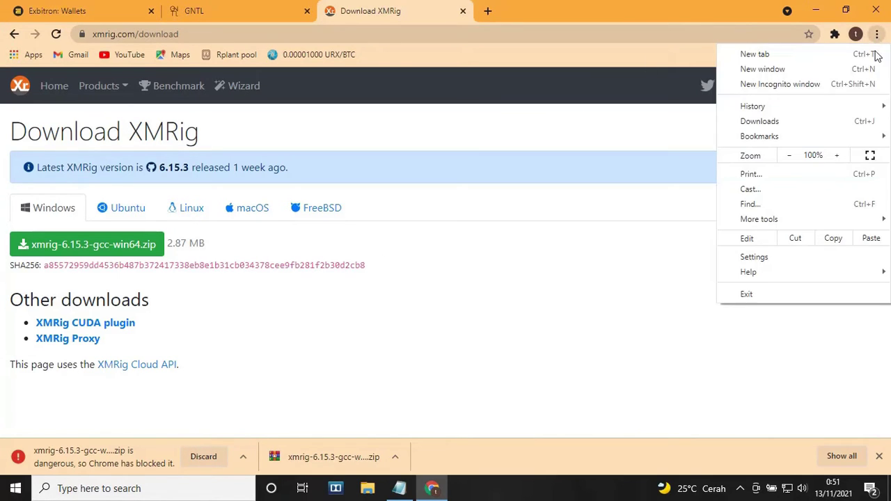
left_click(762, 121)
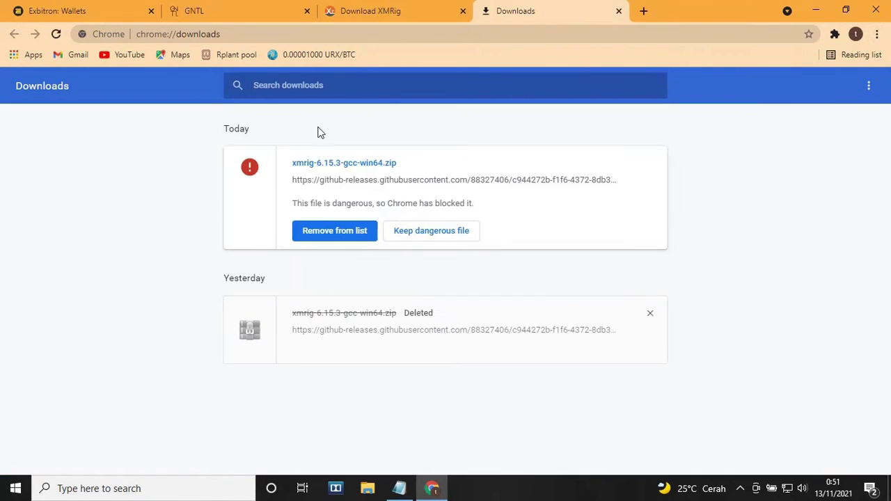
left_click(433, 234)
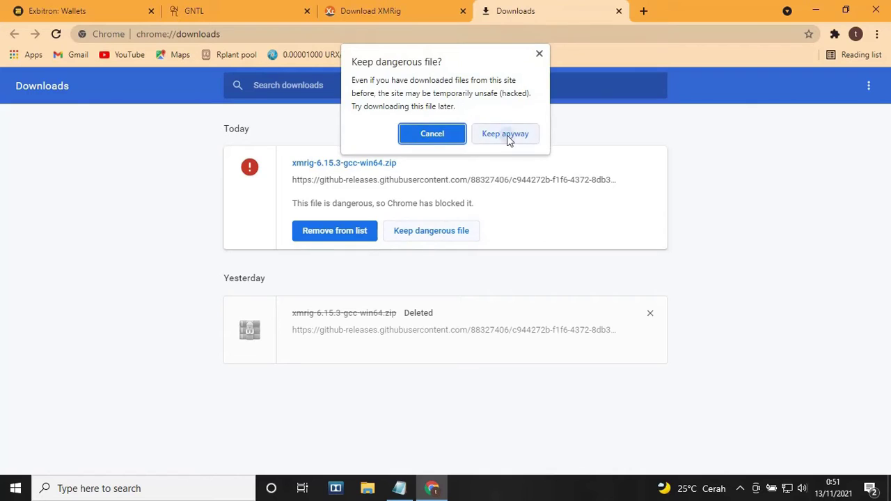
left_click(506, 135)
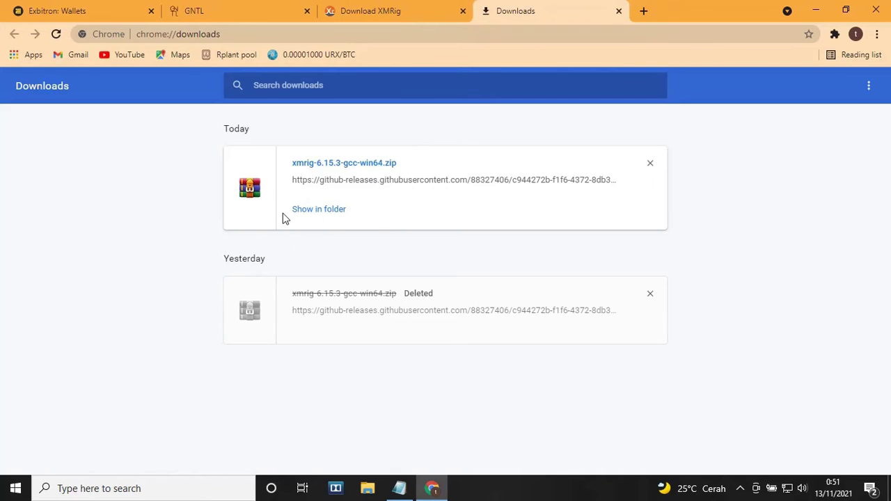
Show the downloaded xmrig-6.15.3-gcc-win64 archive in its folder and extract it with WinRAR into Downloads.
left_click(326, 213)
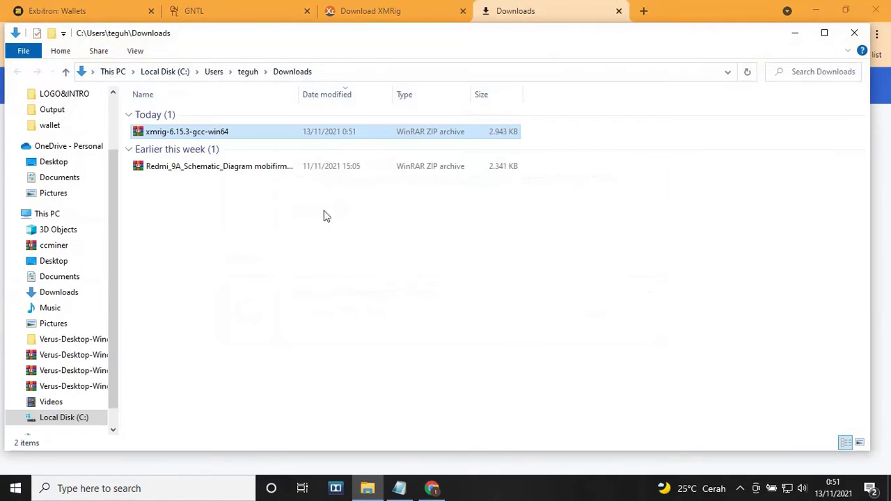
right_click(229, 132)
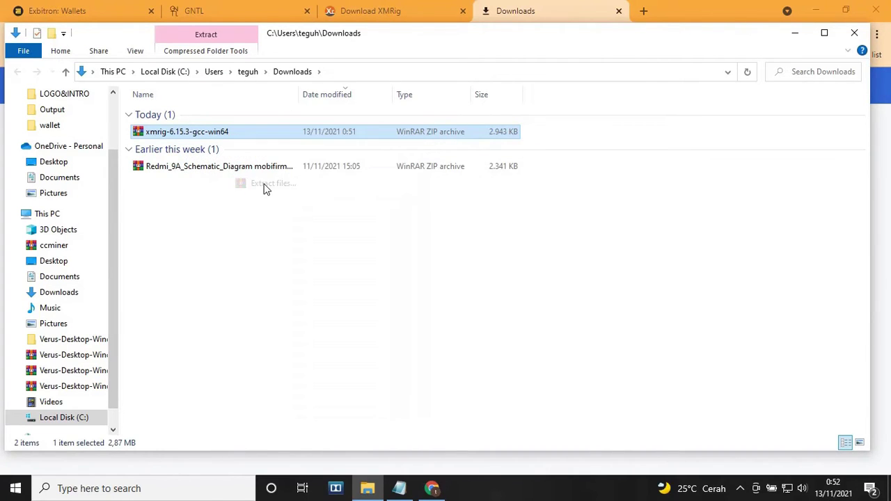
left_click(264, 184)
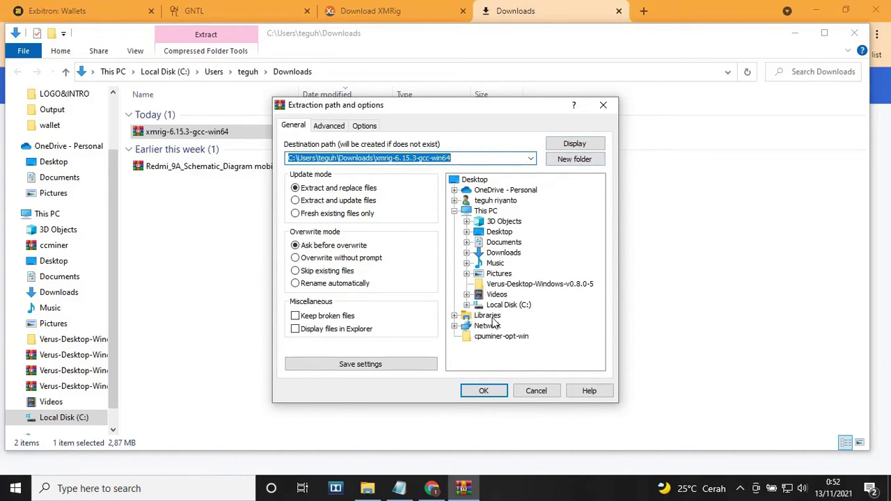
left_click(500, 254)
left_click(575, 165)
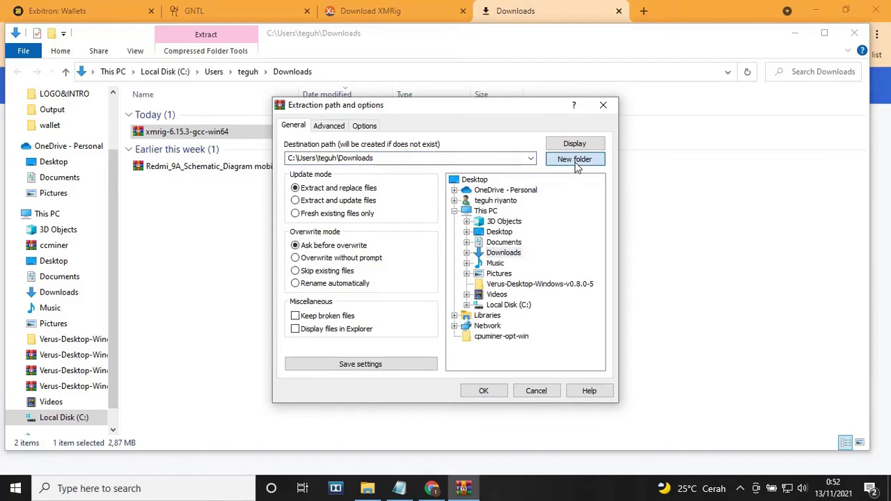
left_click(498, 389)
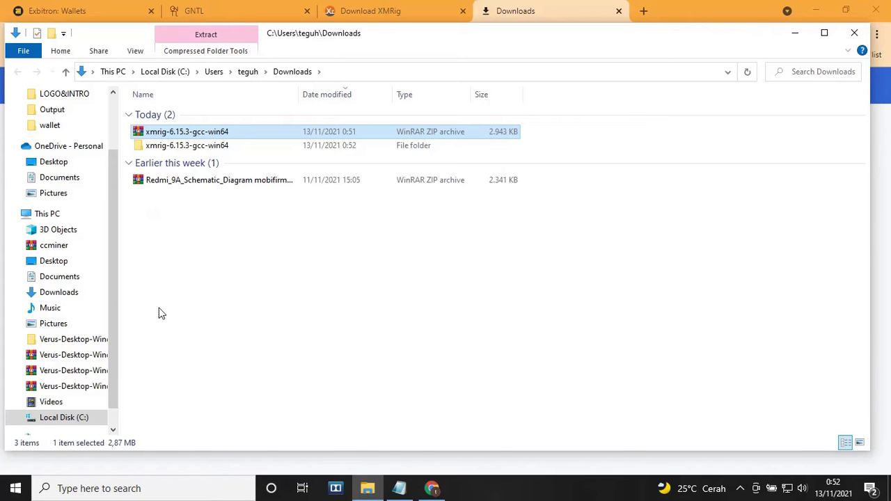
Switch to the browser, replace the Downloads page with a new tab, search for "poolstats" and open the Mining Pool Stats site.
key("alt+Tab")
key("ctrl+w")
key("ctrl+t")
left_click(109, 34)
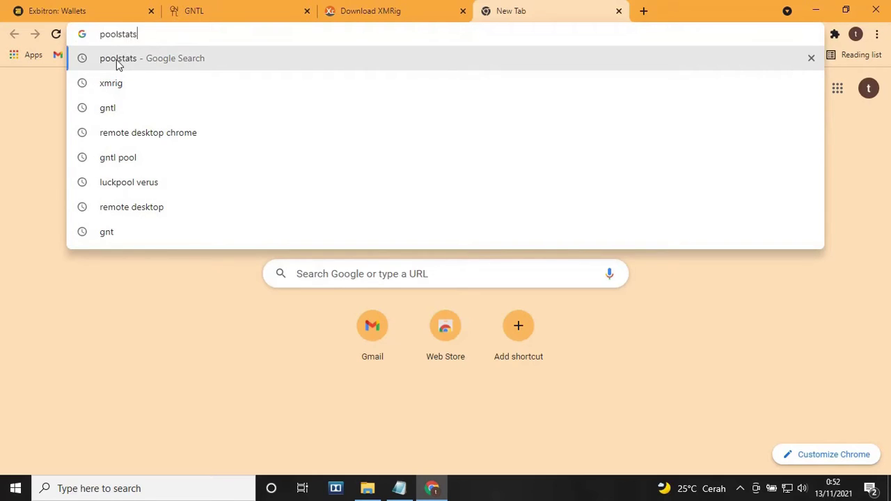
left_click(118, 59)
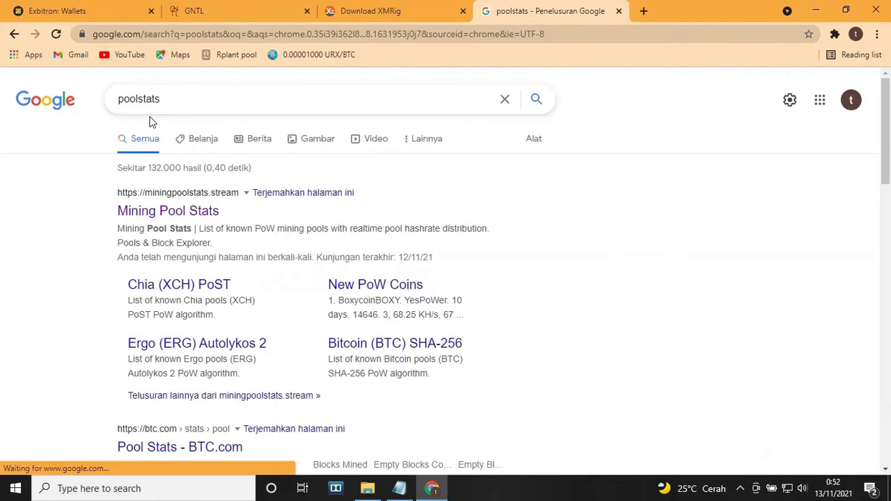
left_click(177, 216)
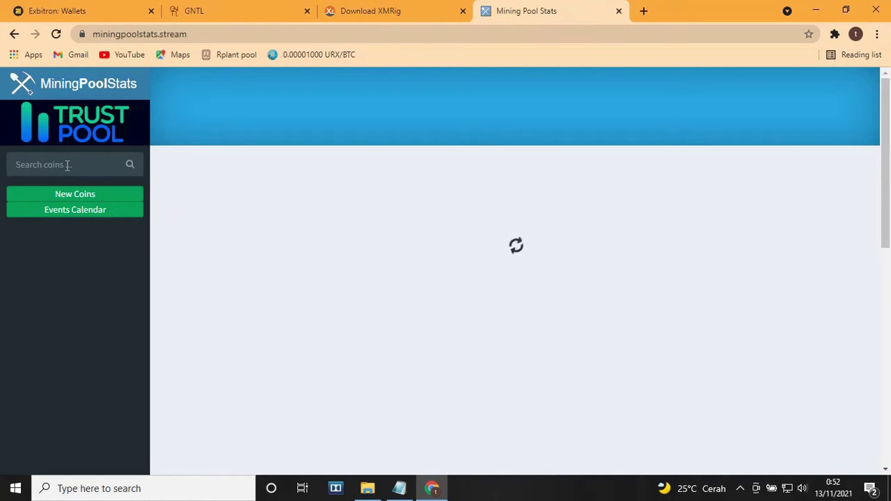
Search the Mining Pool Stats coin list for "gntl" and open the GNTL Coin page.
left_click(67, 164)
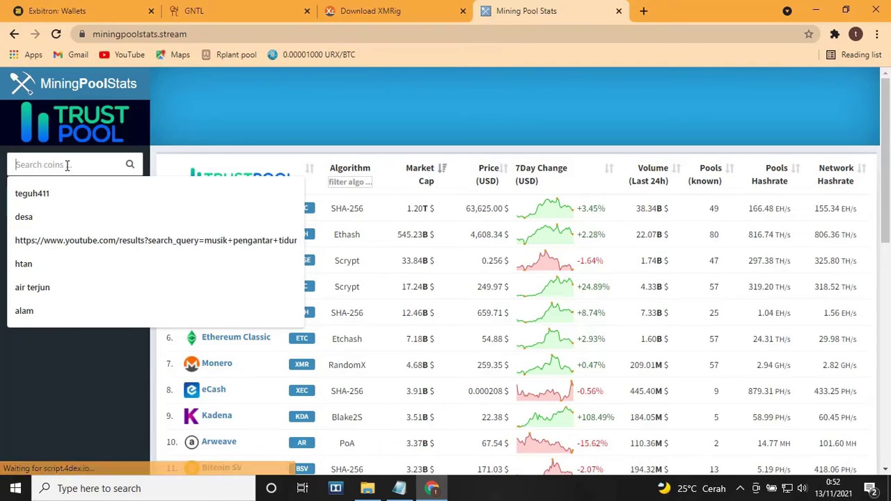
type("gn")
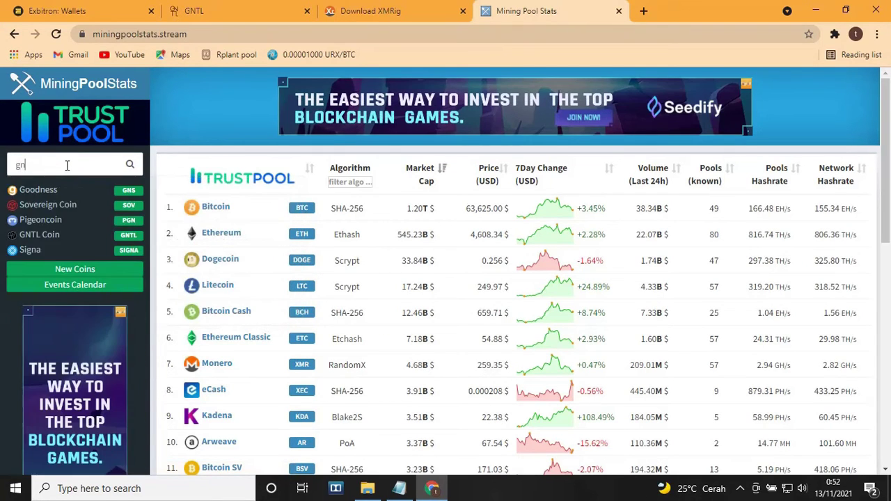
type("tl")
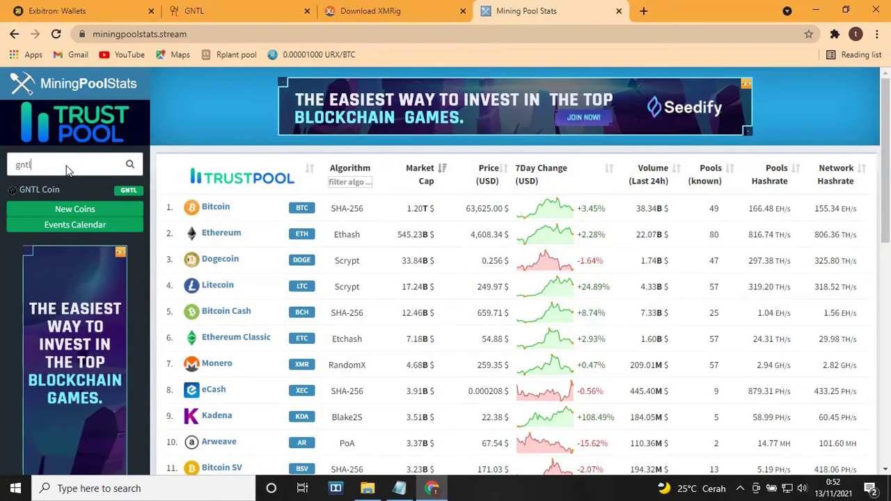
left_click(134, 172)
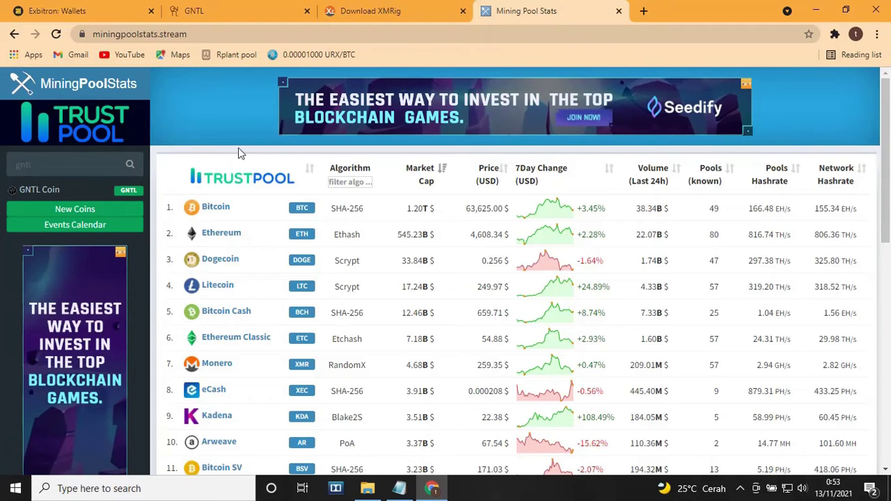
left_click(130, 192)
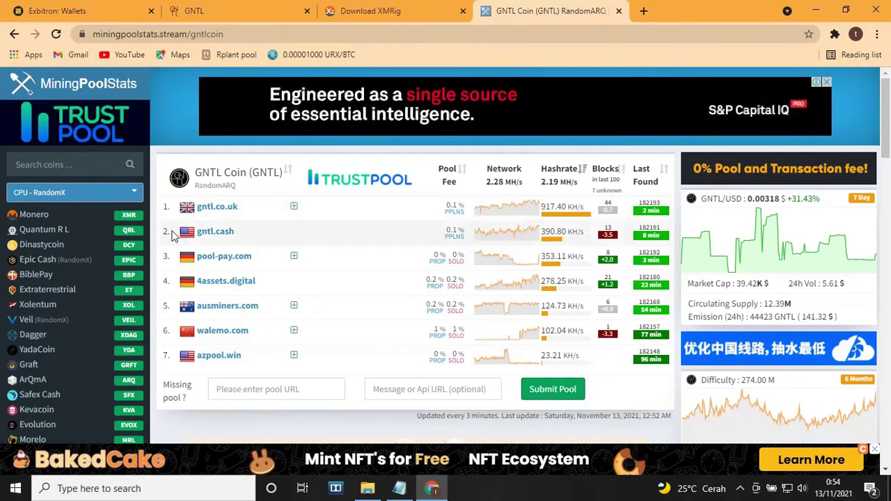
Open the gntl.co.uk pool site, close the Mining Pool Stats tab, and show the pool's port list.
left_click(216, 213)
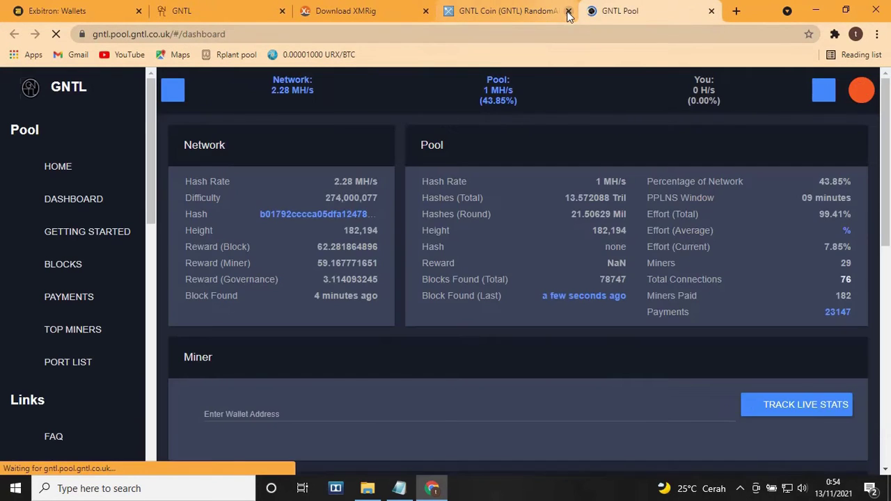
left_click(568, 10)
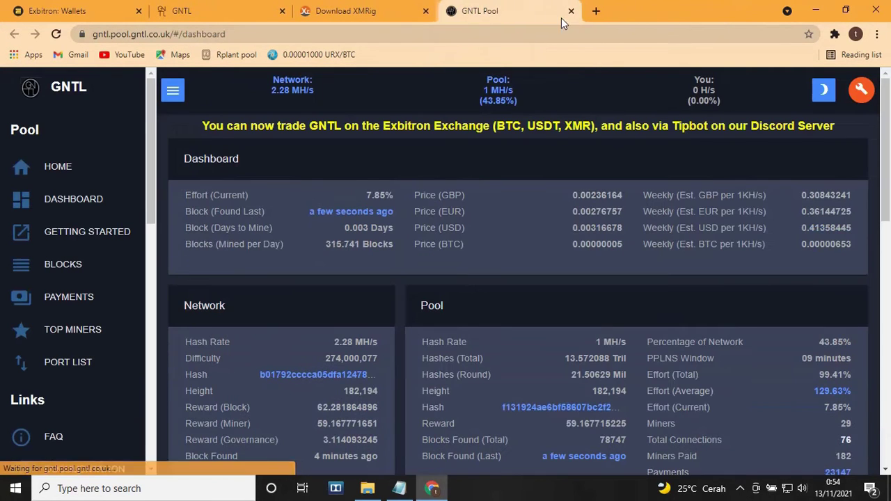
scroll(119, 169, "down", 3)
scroll(116, 252, "up", 3)
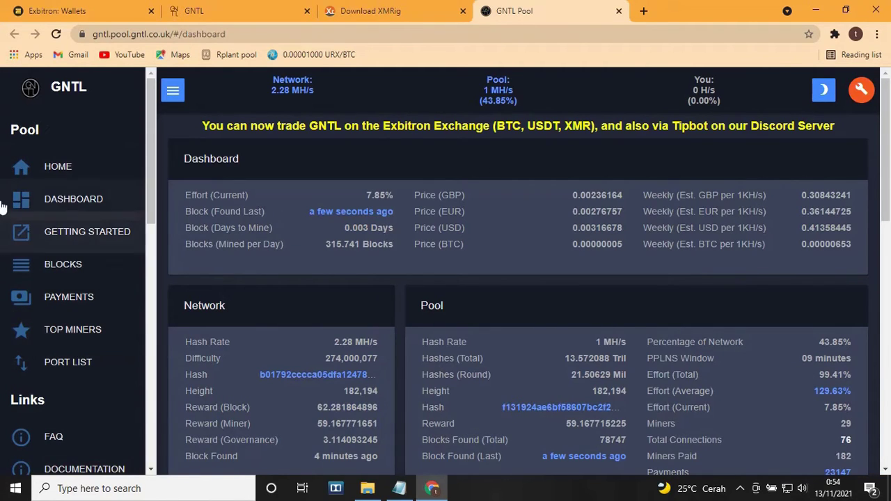
scroll(826, 167, "down", 1)
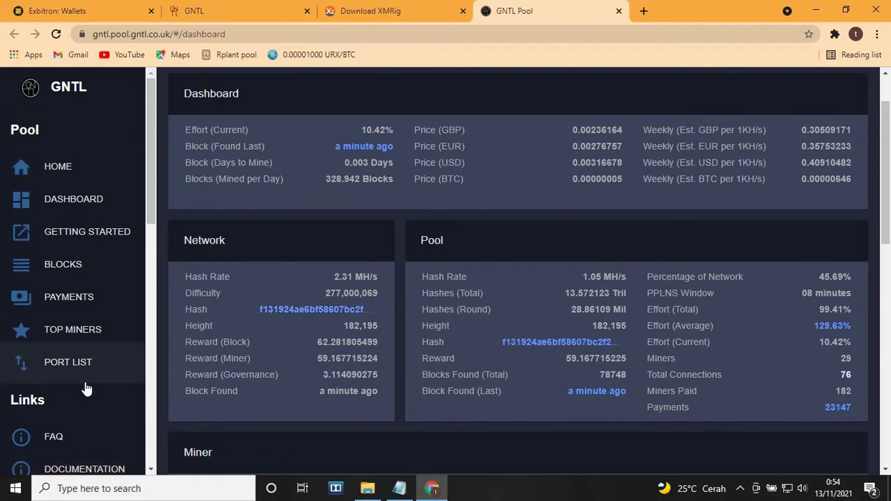
left_click(54, 371)
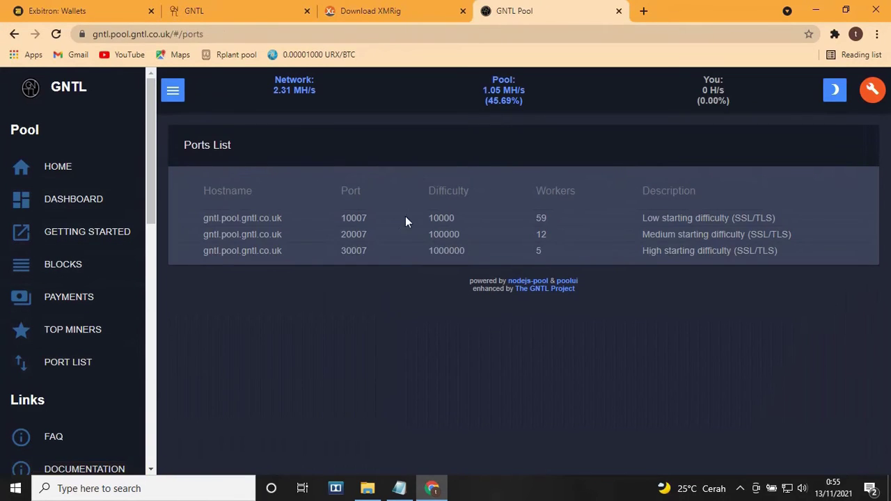
Examine the GNTL pool's ports list, comparing hostname, port, difficulty and description of the low, medium and high difficulty entries.
triple_click(201, 222)
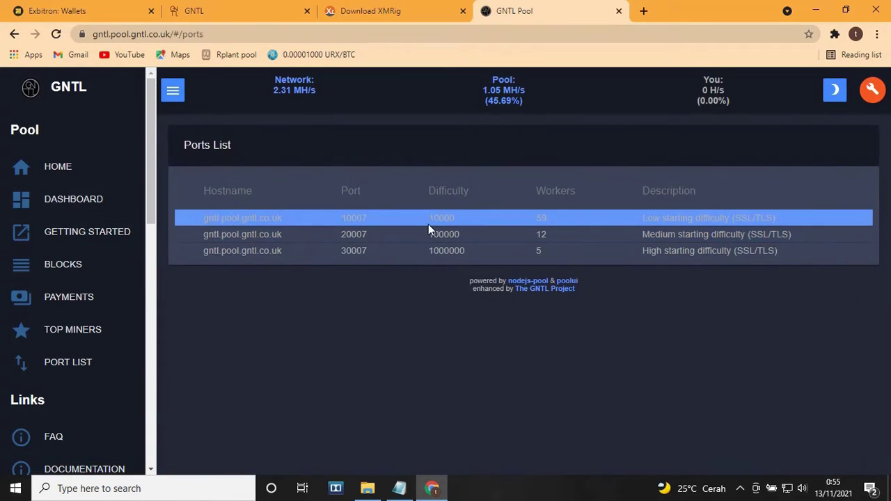
triple_click(476, 230)
triple_click(633, 212)
left_click(678, 202)
triple_click(675, 213)
triple_click(721, 258)
left_click(167, 215)
triple_click(429, 221)
triple_click(683, 217)
left_click_drag(682, 217, 682, 234)
triple_click(257, 213)
left_click(156, 248)
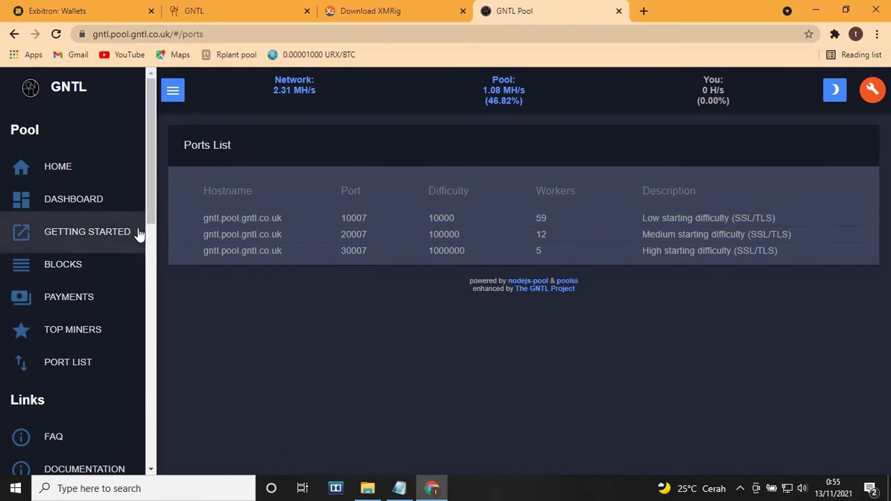
triple_click(211, 214)
triple_click(632, 222)
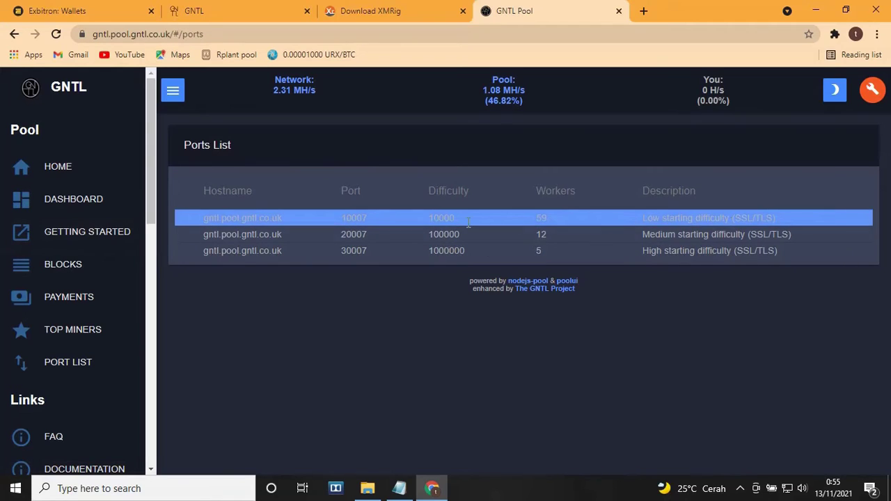
left_click(449, 458)
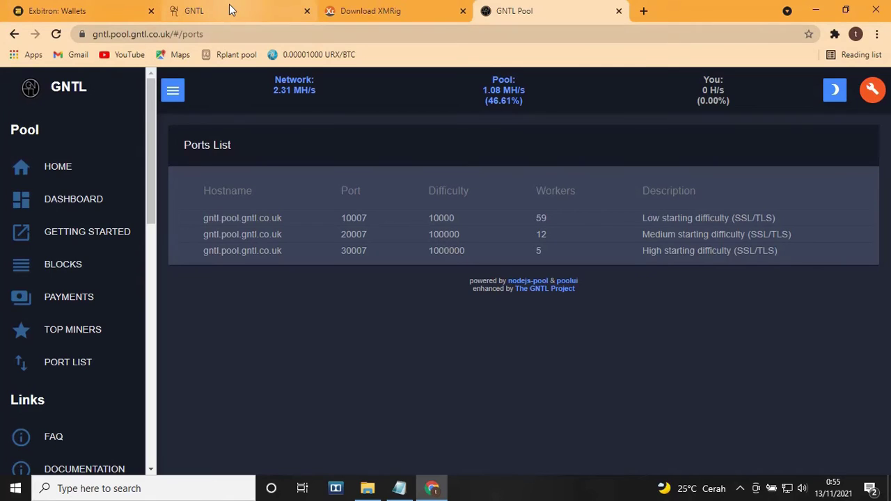
Return to the XMRig site, open its configuration wizard and start a new configuration.
left_click(400, 12)
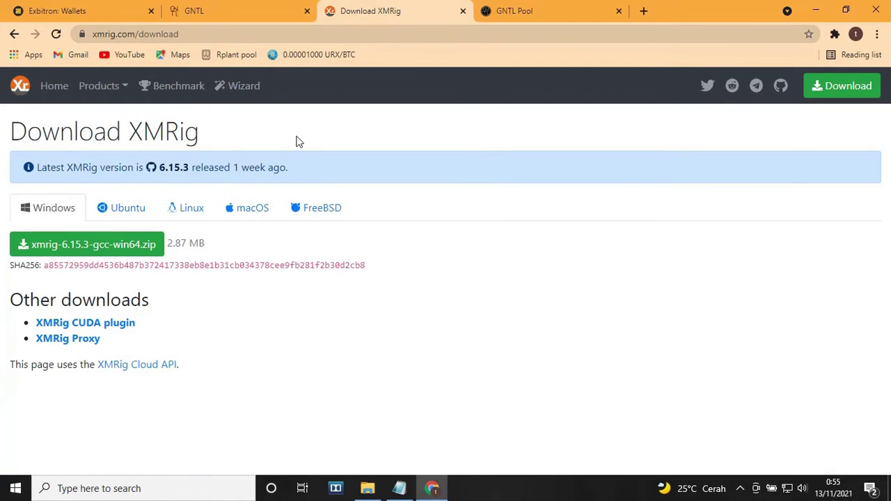
left_click(245, 90)
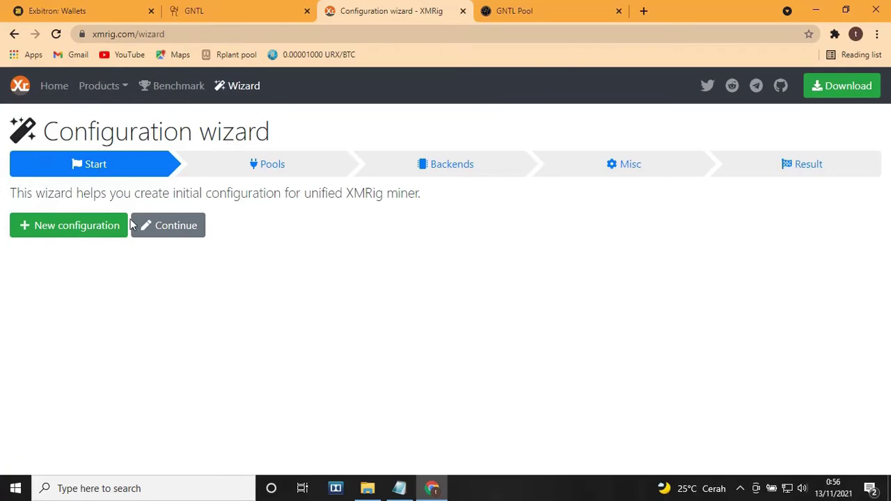
left_click(90, 229)
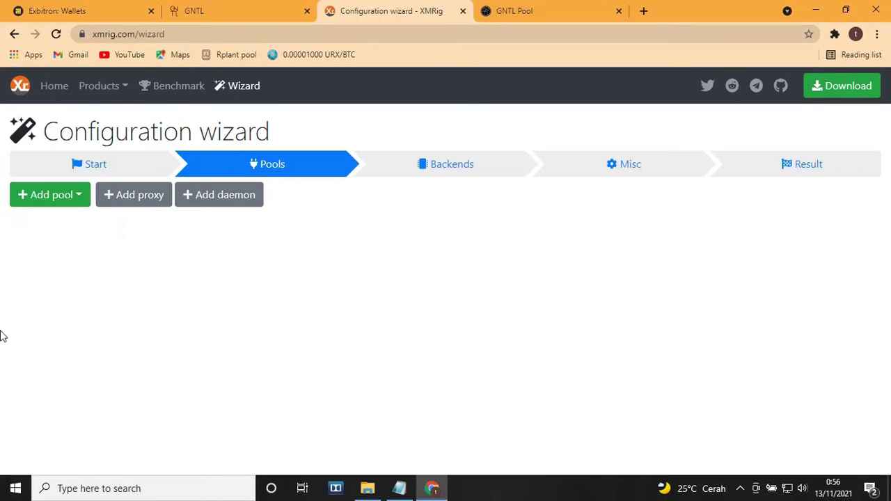
Add the gntl.co.uk pool to the configuration, pasting the copied GNTL wallet address and setting the worker name to rig1.
left_click(36, 199)
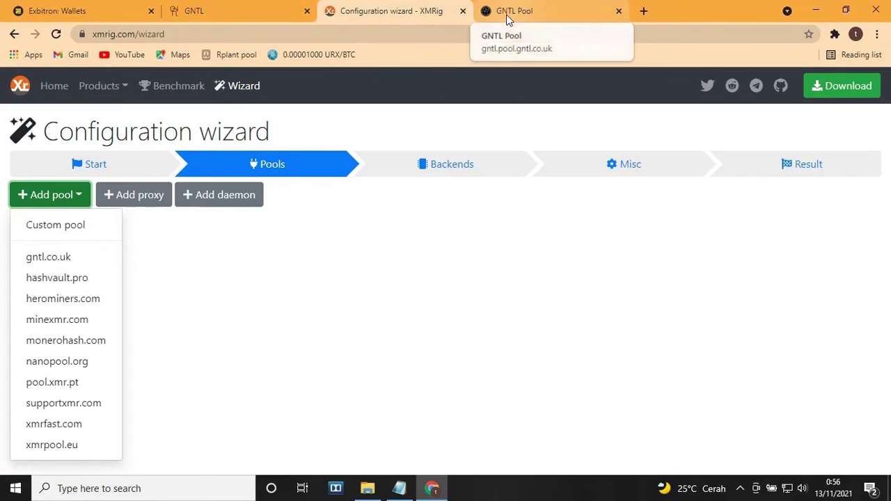
left_click(49, 259)
left_click_drag(384, 105, 416, 205)
left_click_drag(519, 104, 508, 149)
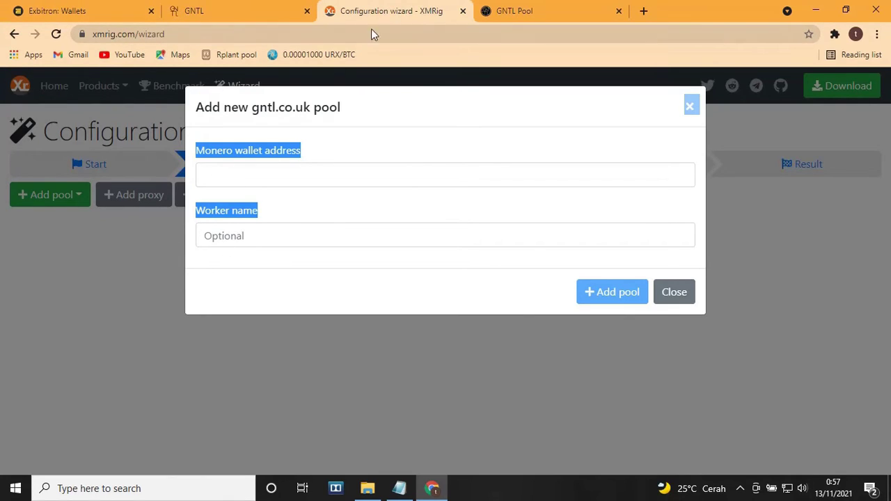
left_click(231, 170)
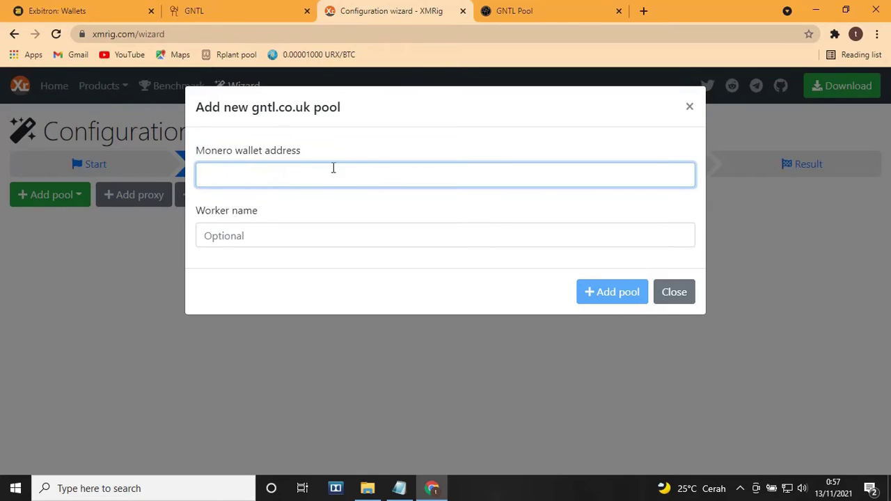
right_click(287, 175)
left_click(323, 282)
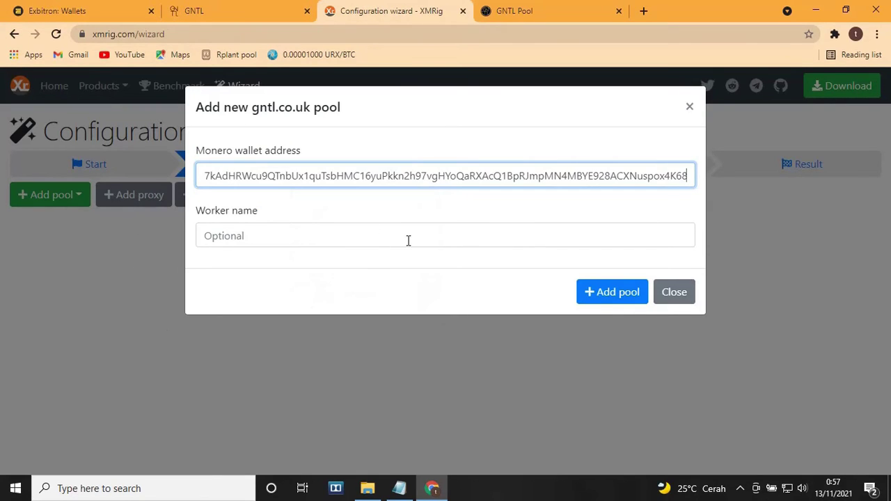
left_click(211, 240)
type("rig1")
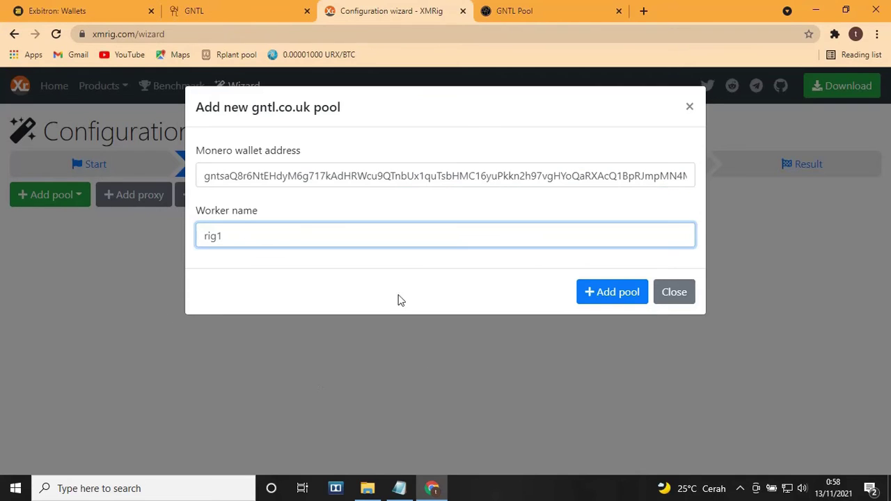
left_click(614, 293)
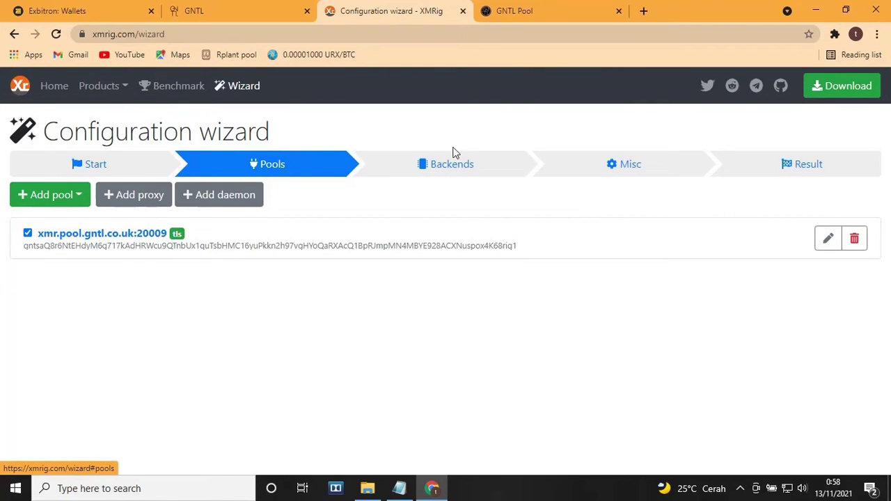
Keep only the CPU backend enabled for mining and set the donation level to 1%.
left_click(474, 173)
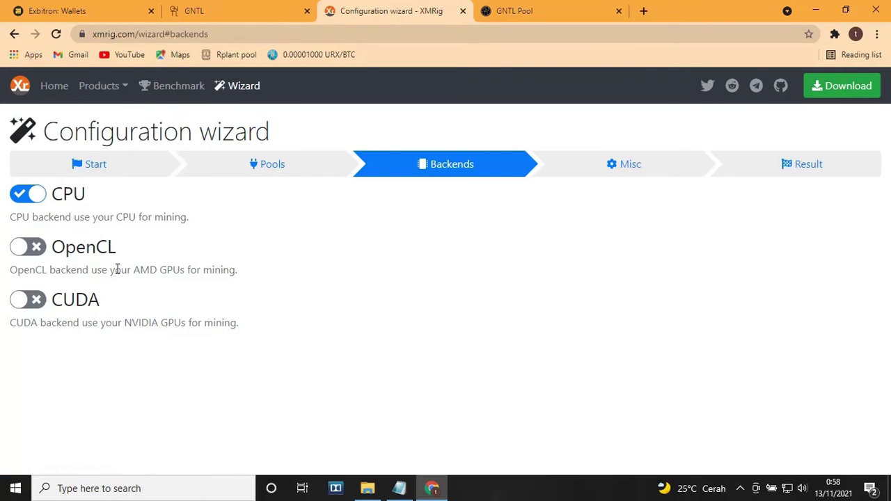
left_click(601, 168)
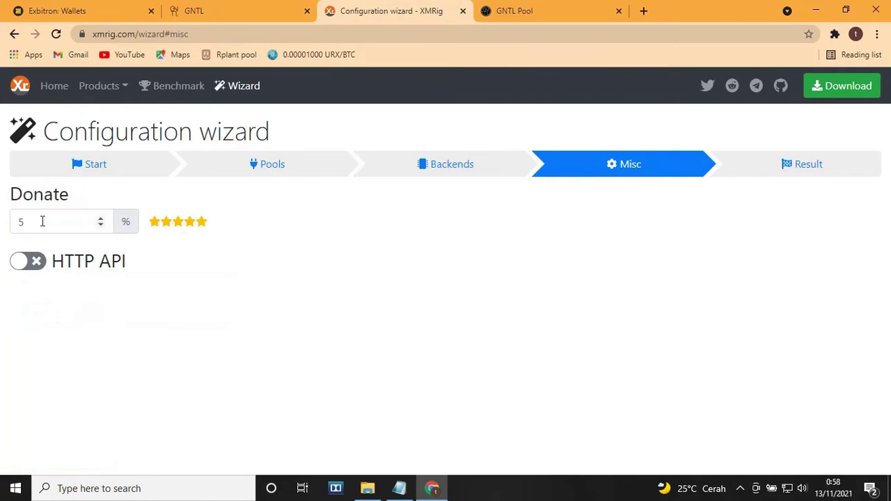
left_click(155, 223)
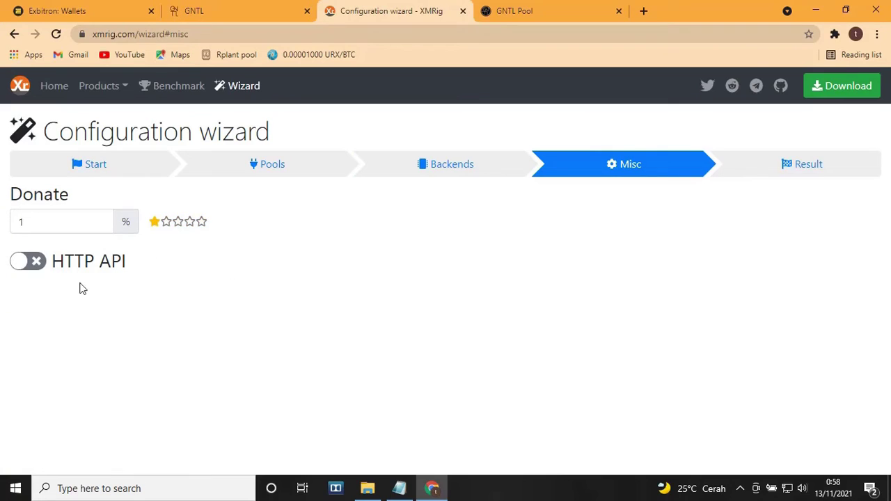
Show the wizard's result and copy the generated Windows command line for xmrig.exe.
left_click(790, 171)
scroll(377, 334, "down", 2)
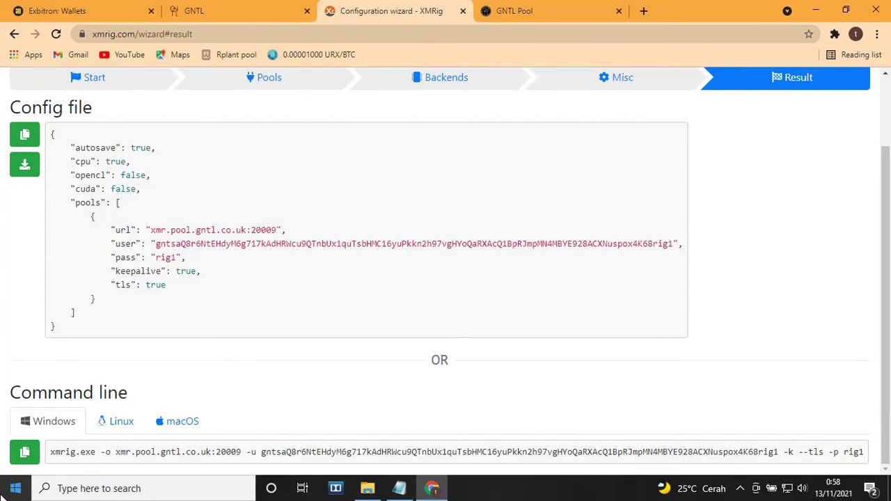
left_click(27, 452)
key("ctrl+c")
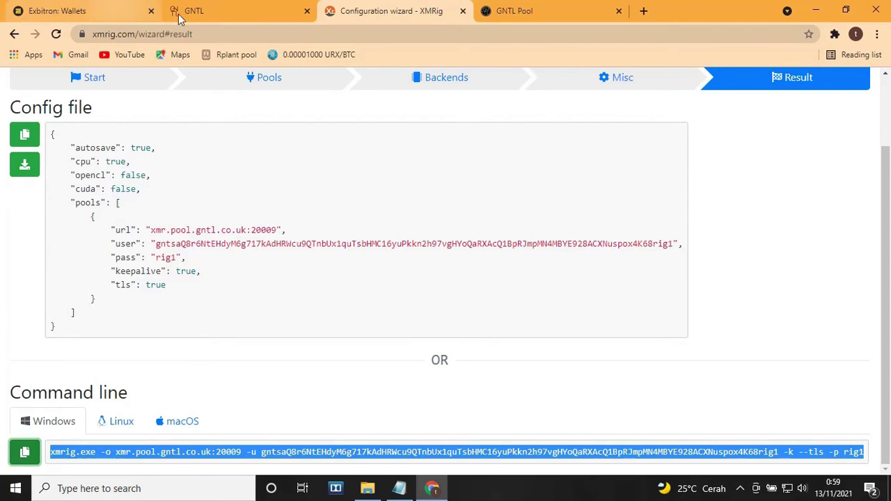
Switch to File Explorer and open the xmrig-6.15.3 folder inside the extracted xmrig-6.15.3-gcc-win64 folder.
left_click(367, 488)
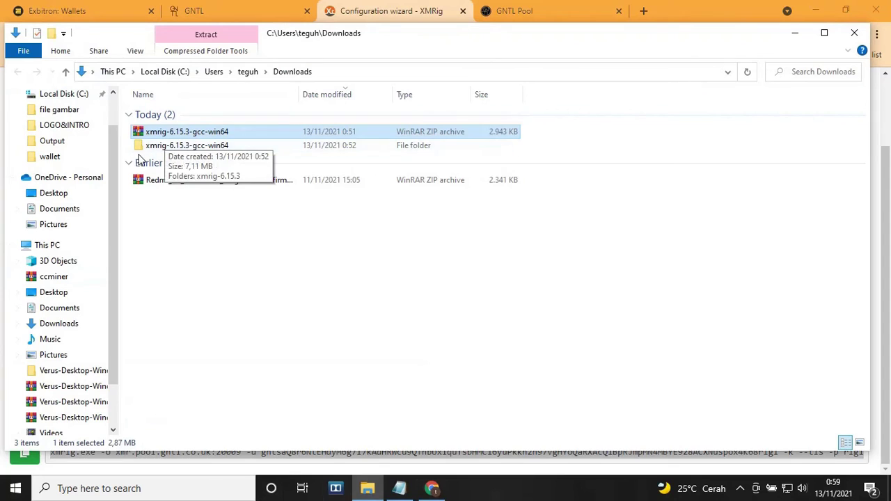
left_click(204, 146)
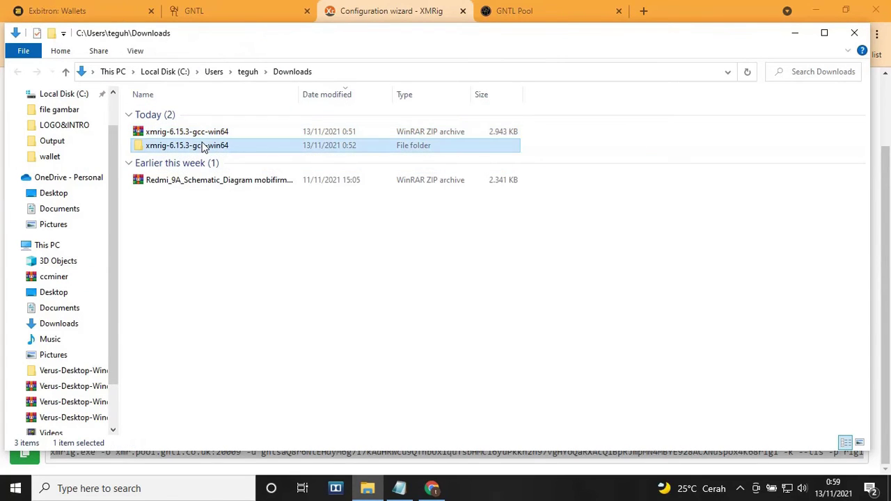
double_click(204, 146)
left_click(185, 116)
double_click(186, 116)
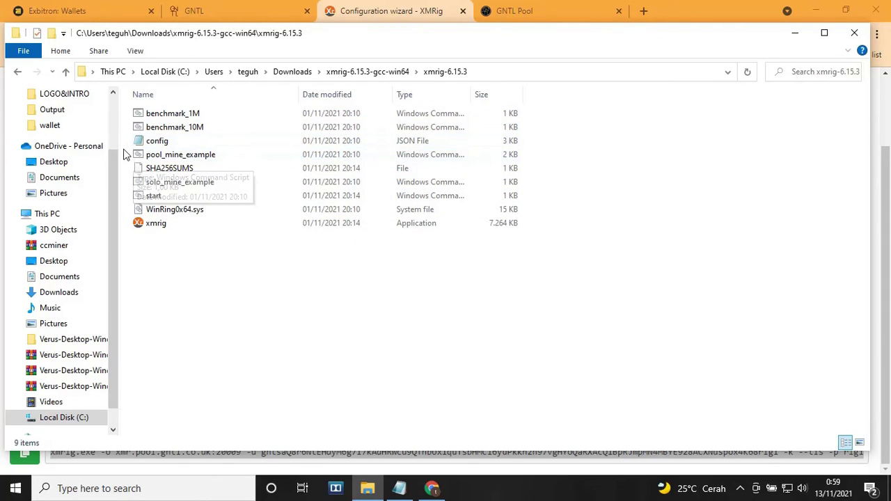
Open pool_mine_example for editing and replace its example xmrig.exe line with the copied command line.
left_click(203, 159)
right_click(202, 159)
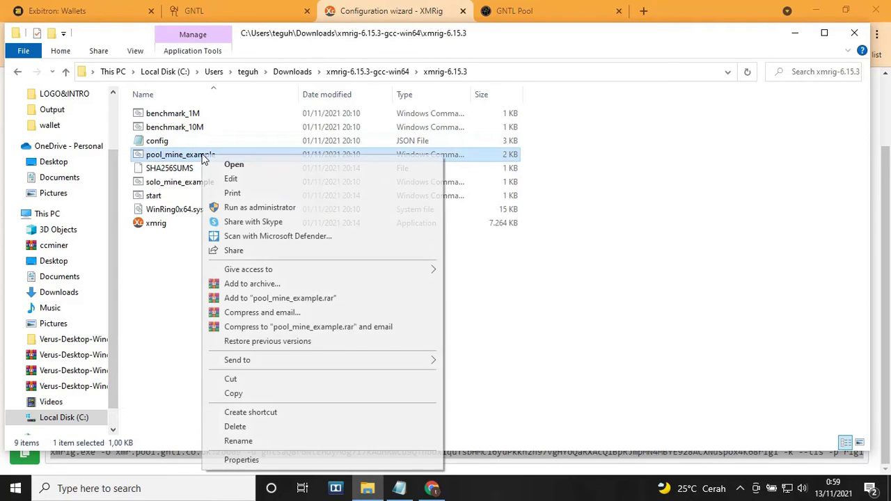
left_click(224, 180)
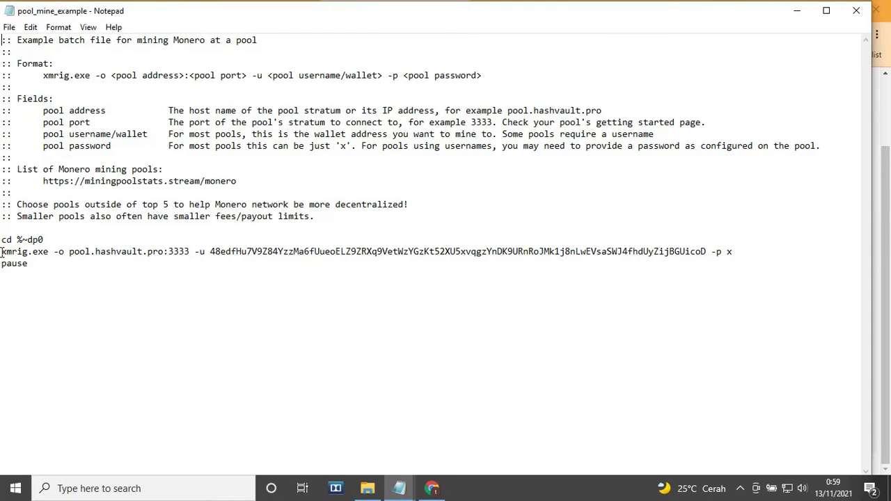
left_click_drag(1, 252, 730, 251)
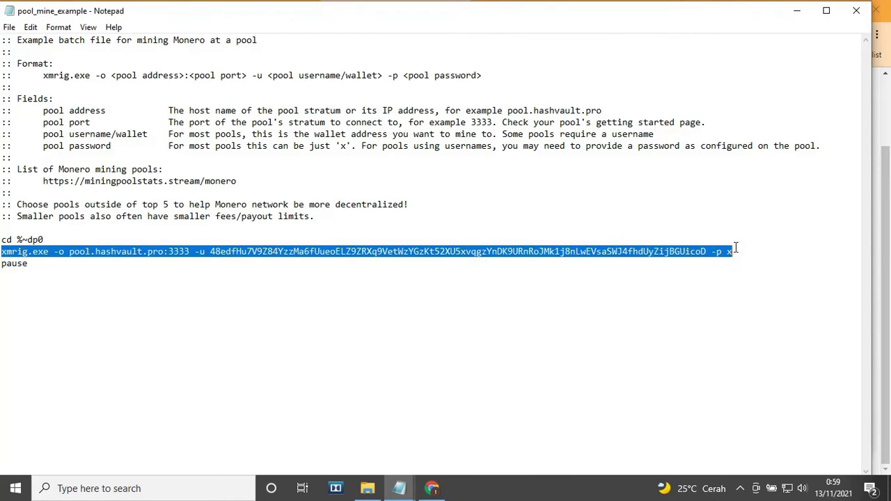
right_click(52, 253)
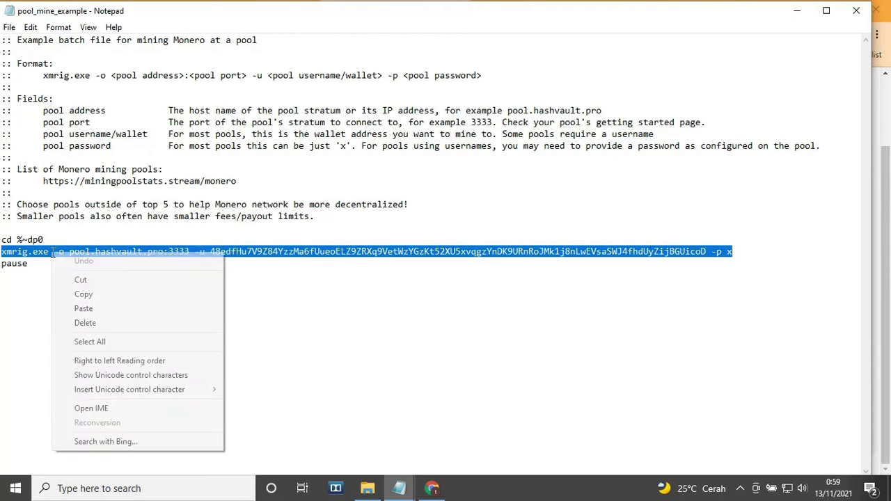
left_click(84, 308)
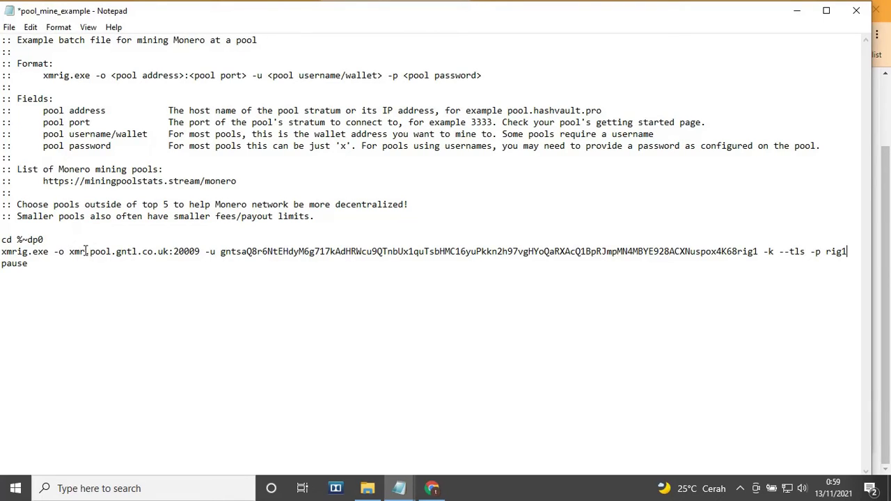
Change the xmr prefix of the pool host in the command line to gntl.
key("BackSpace")
key("BackSpace")
key("BackSpace")
key("BackSpace")
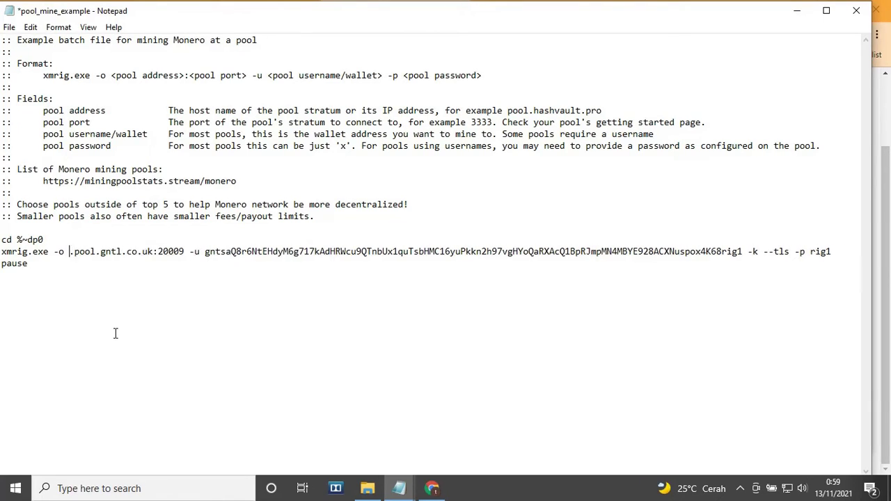
type("gntl")
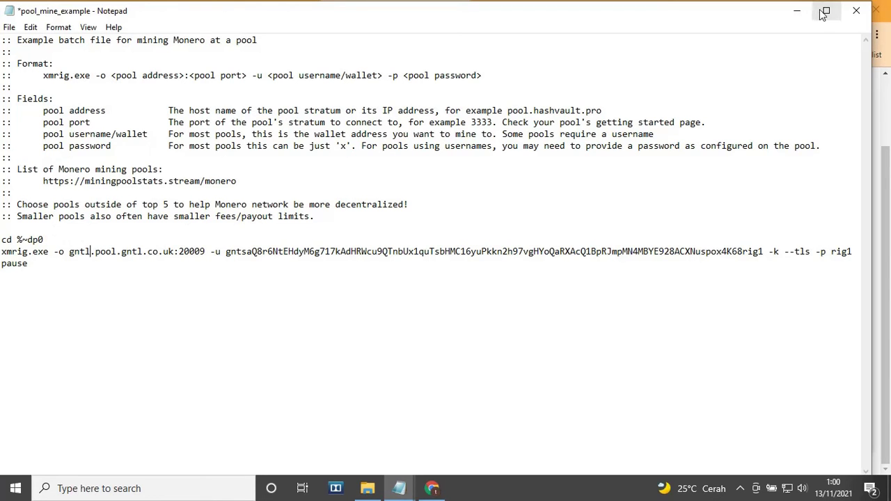
Look up the low starting difficulty port in the GNTL Pool port list and set the script's pool port to 10007.
left_click_drag(667, 14, 671, 51)
left_click(544, 8)
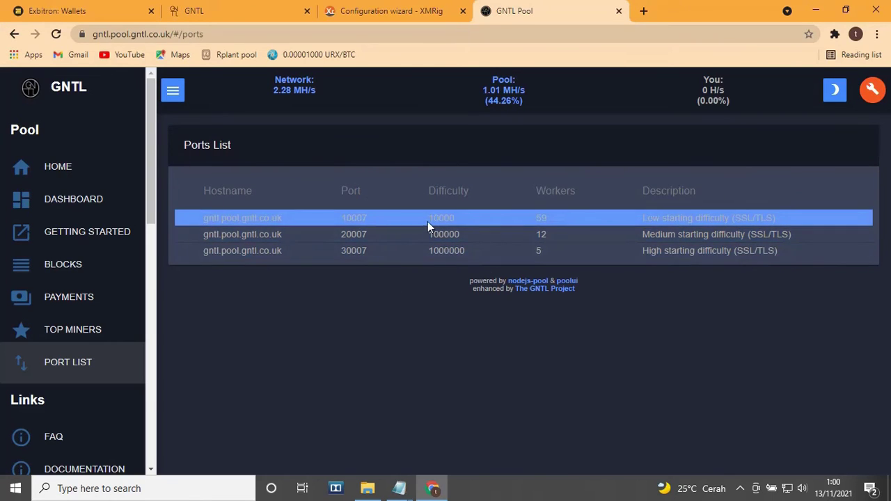
triple_click(354, 219)
triple_click(440, 219)
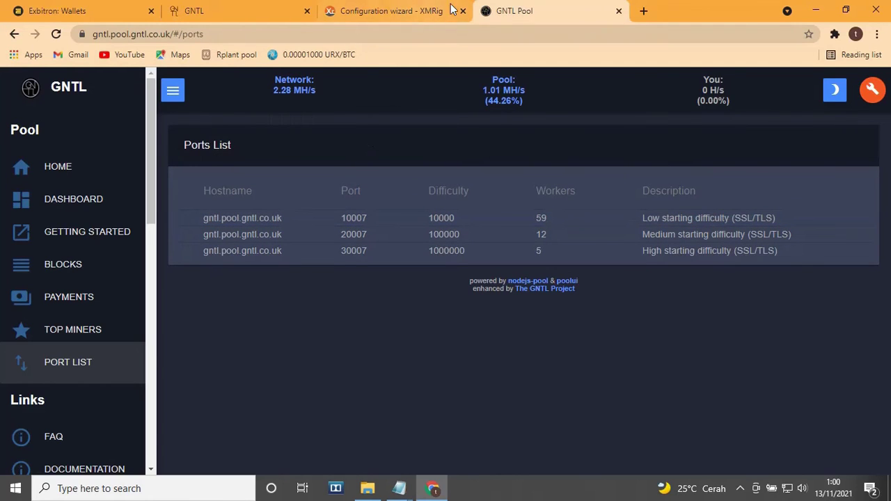
mouse_move(399, 488)
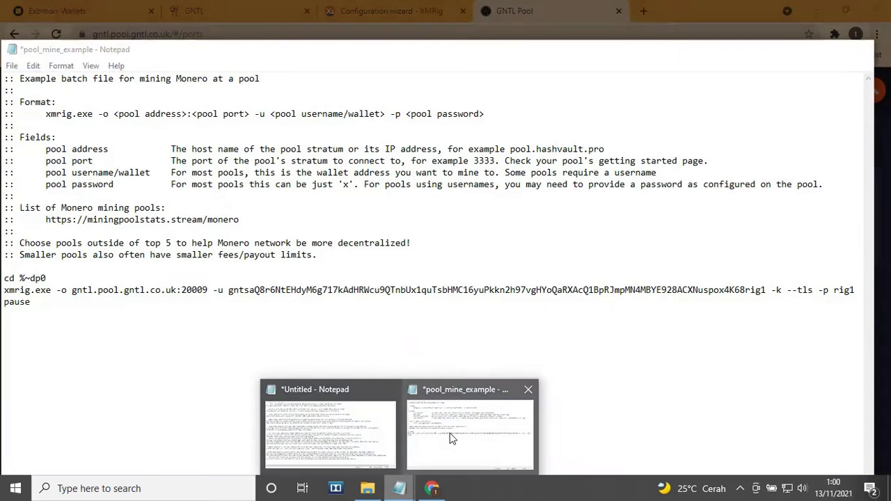
left_click(451, 438)
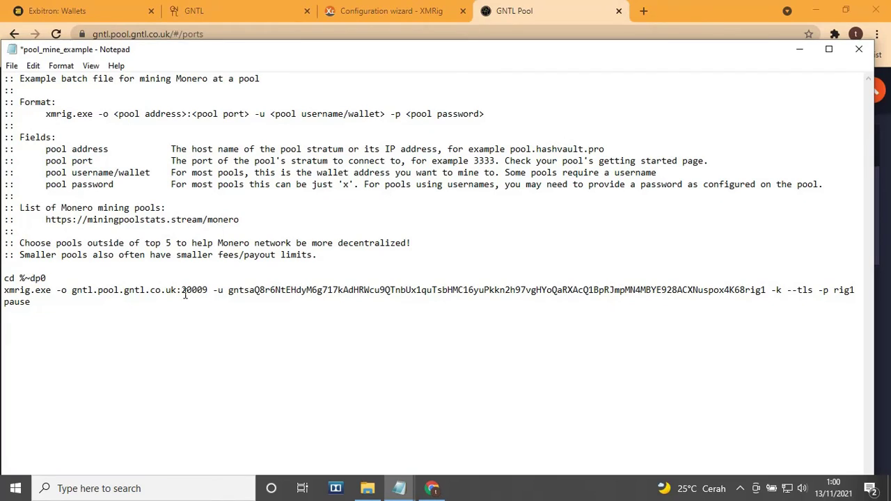
left_click_drag(207, 290, 183, 290)
type("1000")
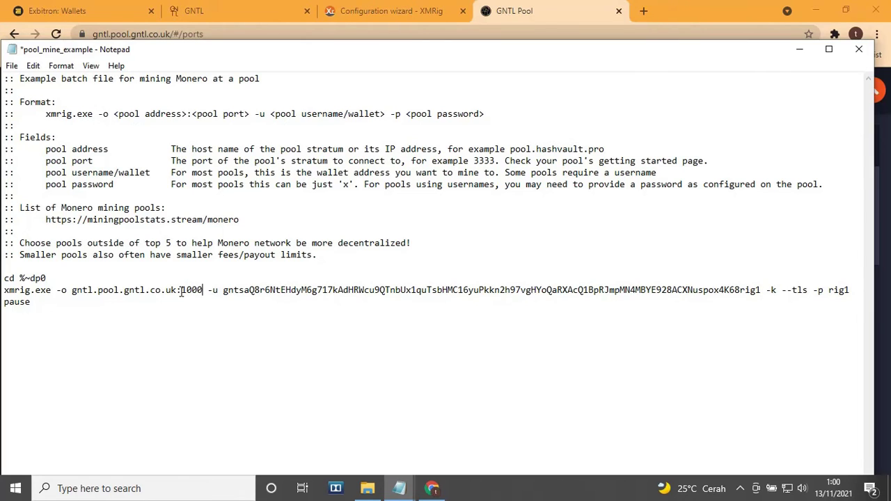
type("7")
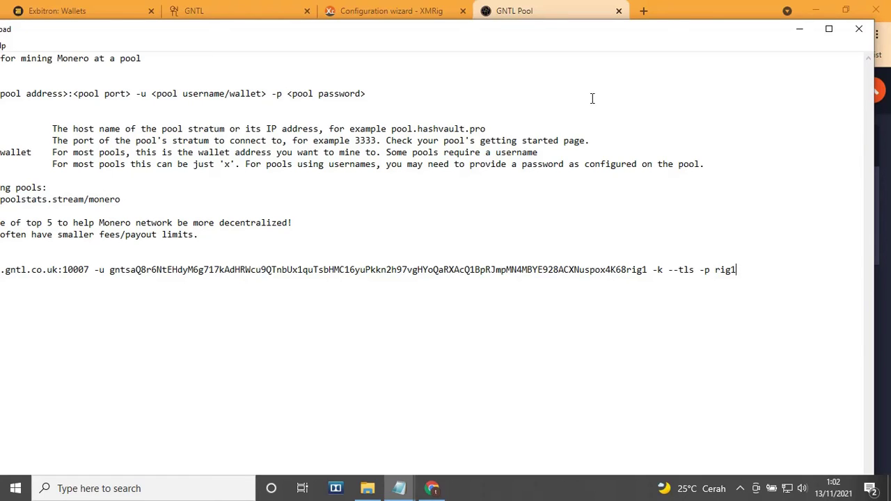
Append a colon and the contact's e-mail address after rig1 at the end of the command line, and save the script while closing it.
key("ctrl+v")
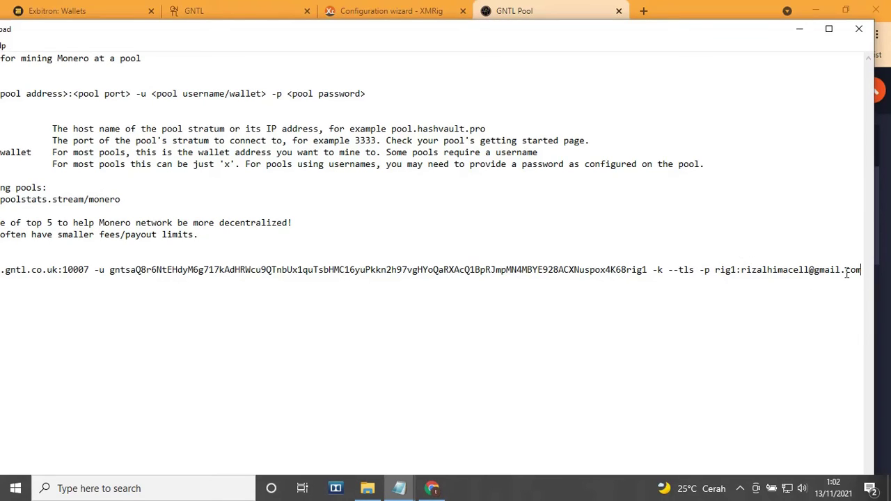
key("BackSpace")
type(".")
double_click(332, 34)
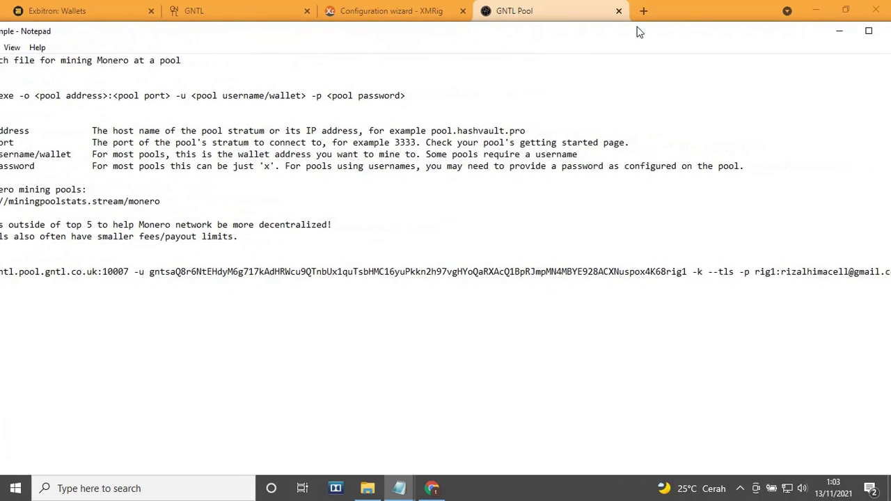
left_click(800, 28)
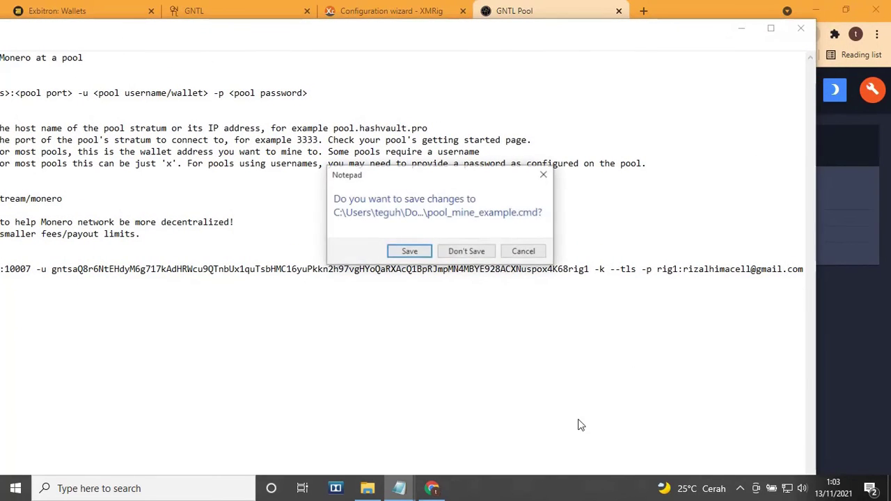
left_click(417, 253)
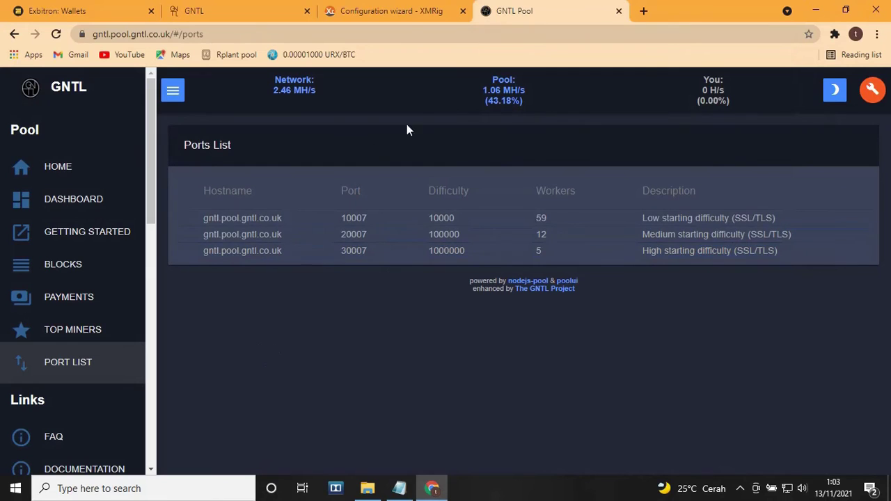
Switch to File Explorer and check that the xmrig application's compatibility settings have it run as an administrator.
left_click(397, 9)
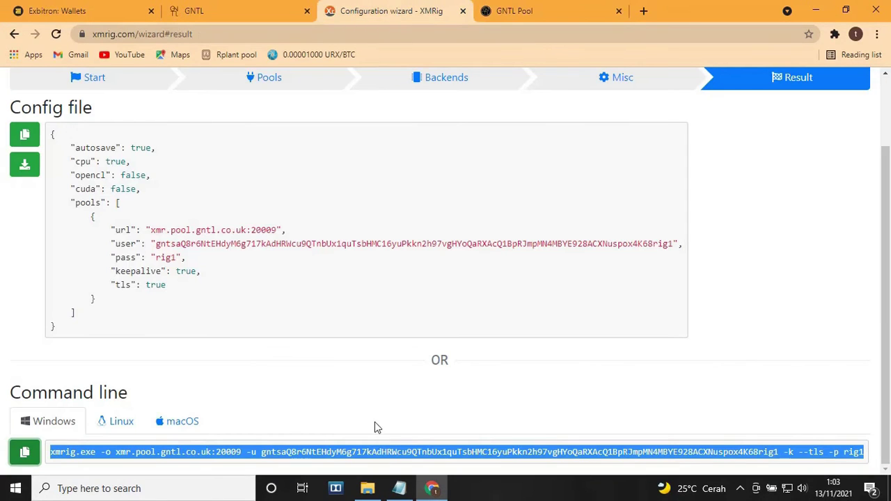
left_click(368, 488)
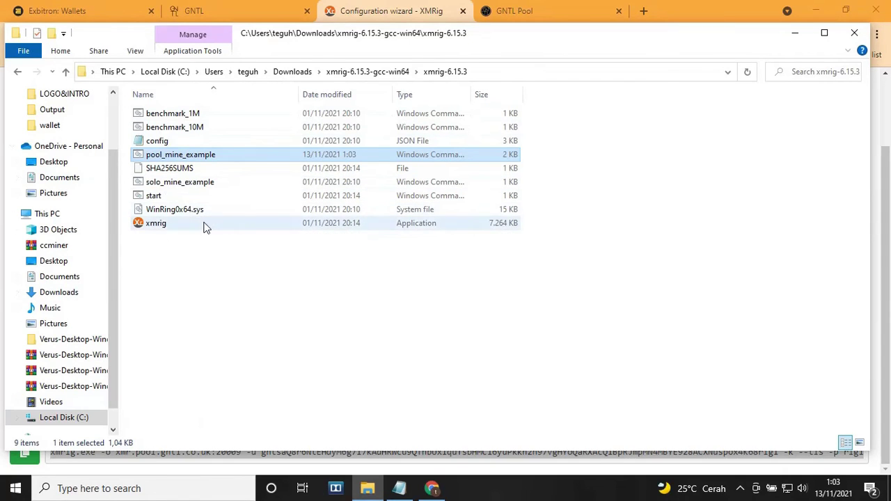
left_click(163, 227)
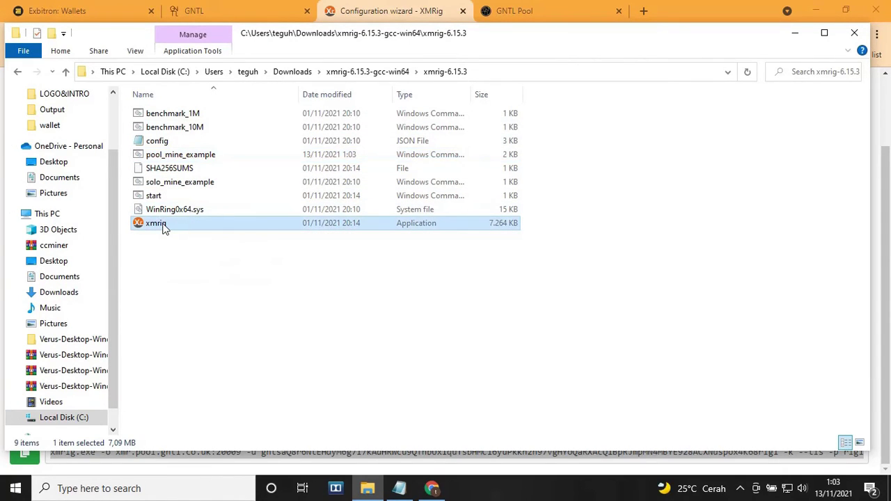
right_click(163, 227)
left_click(237, 464)
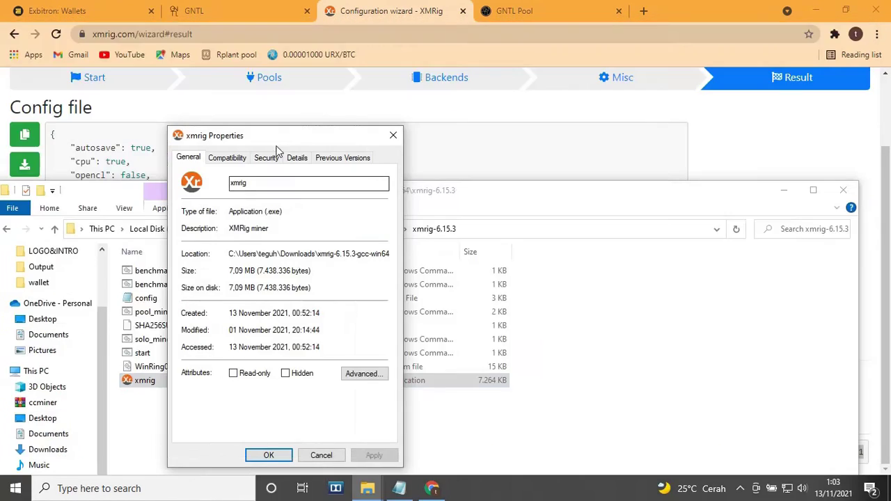
left_click(222, 159)
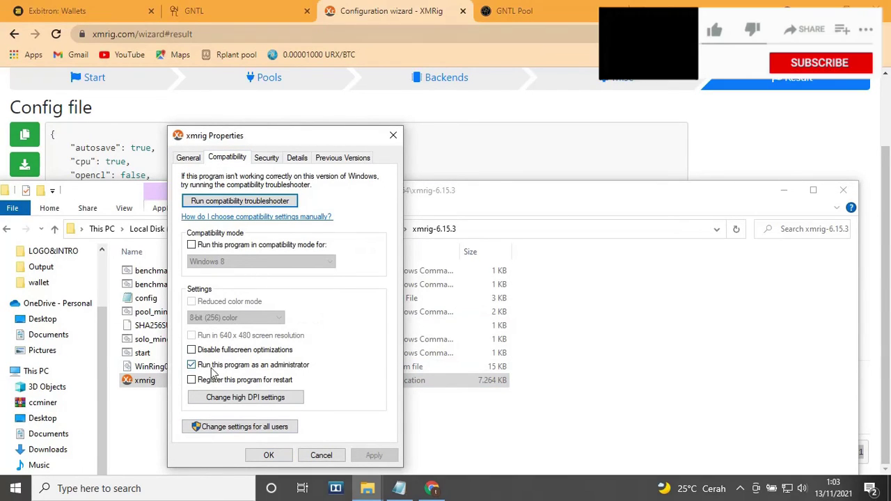
left_click(277, 455)
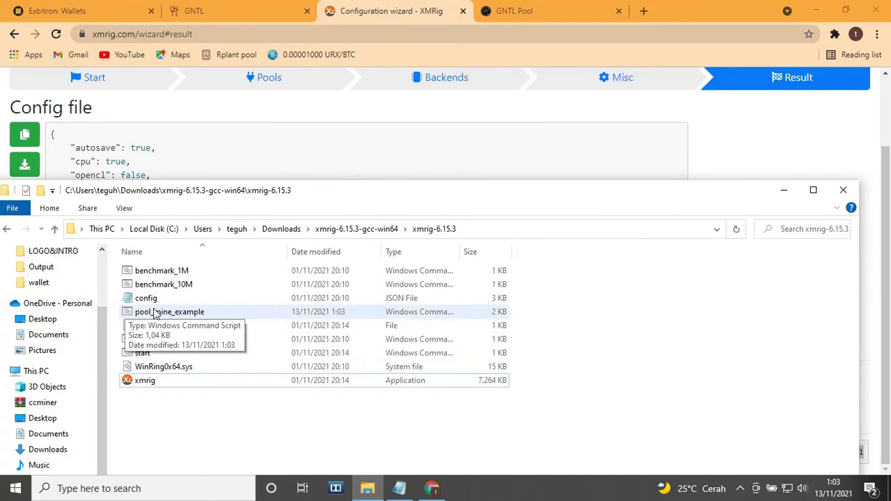
Start the miner by running pool_mine_example and close the extra command prompt window.
left_click(201, 315)
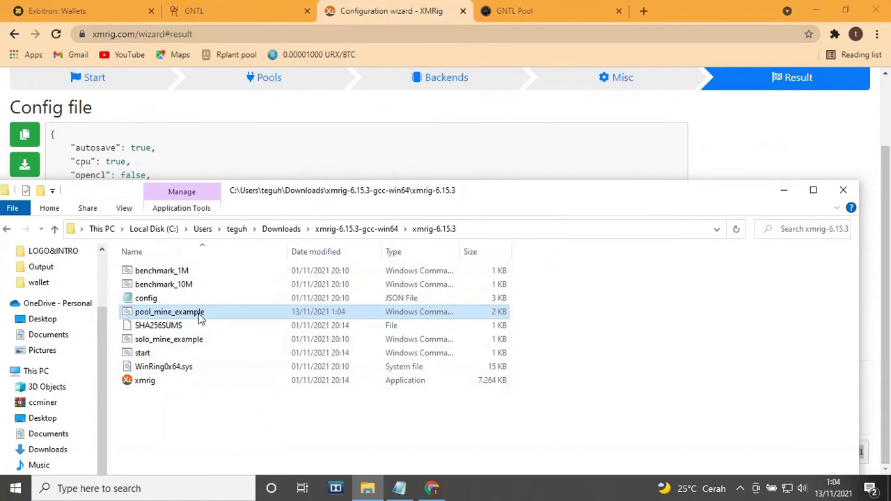
double_click(198, 313)
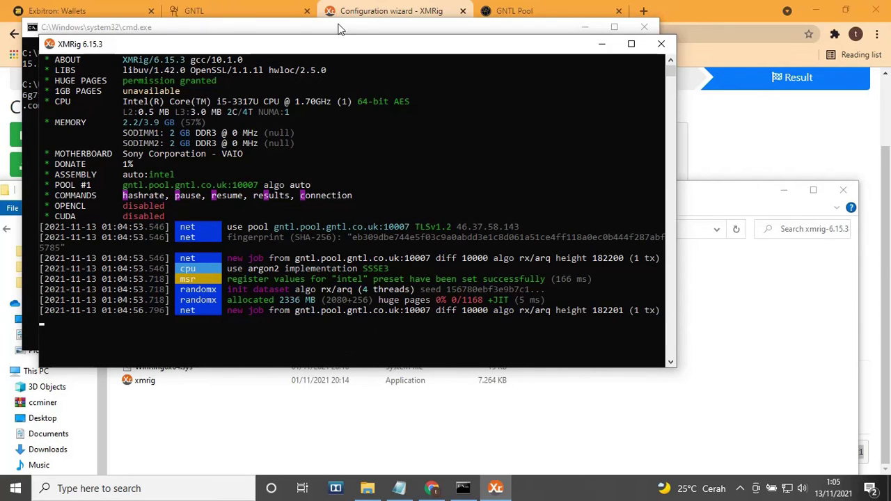
left_click_drag(317, 47, 518, 151)
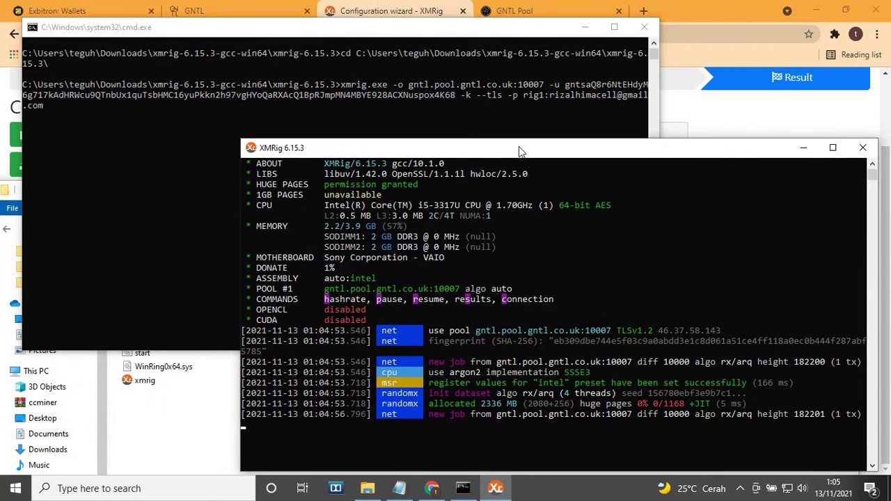
left_click(639, 29)
Enlarge the XMRig console window to examine the miner's log, and minimize it.
left_click_drag(722, 151, 722, 21)
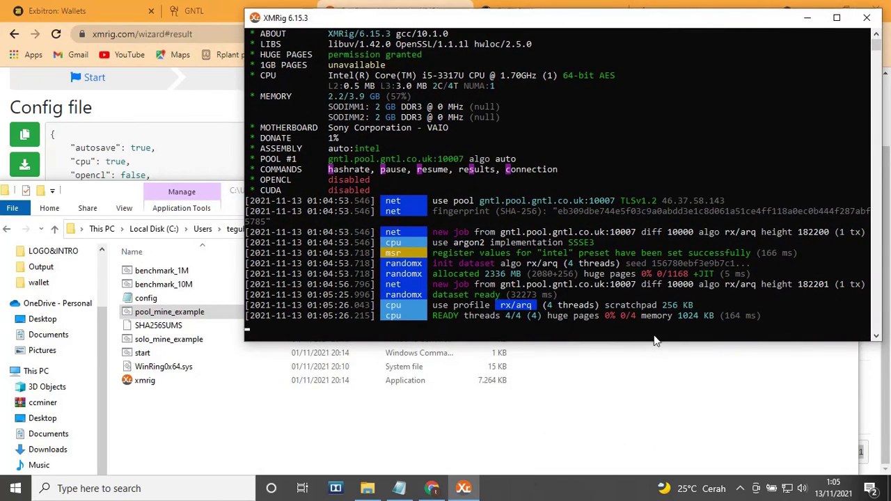
left_click_drag(655, 342, 674, 461)
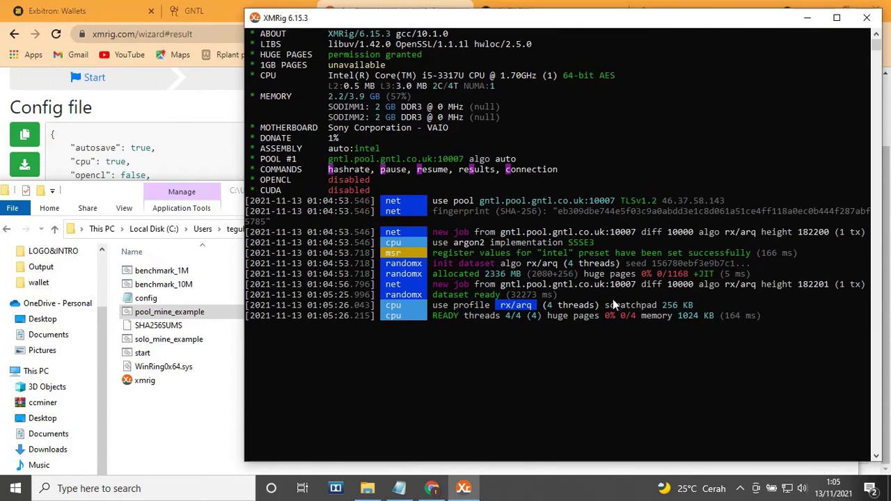
left_click(811, 18)
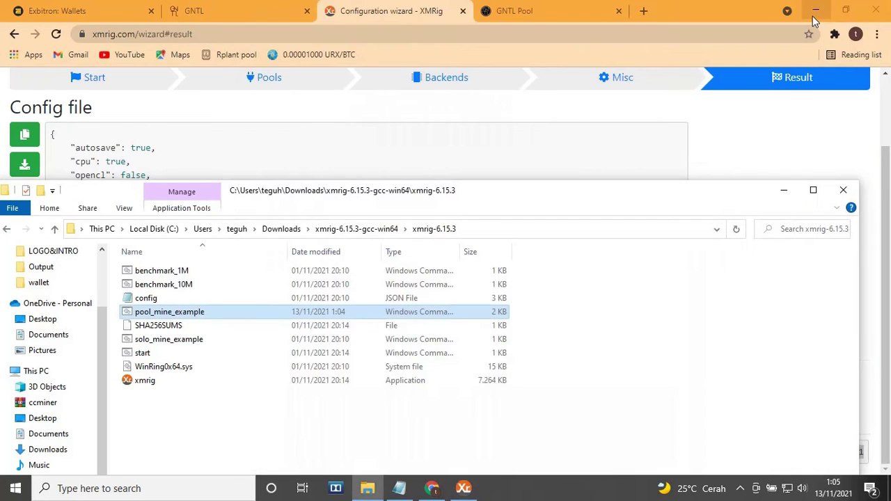
Switch to the GNTL Pool site in the browser and open the dashboard's Miner section.
left_click(565, 7)
left_click(515, 11)
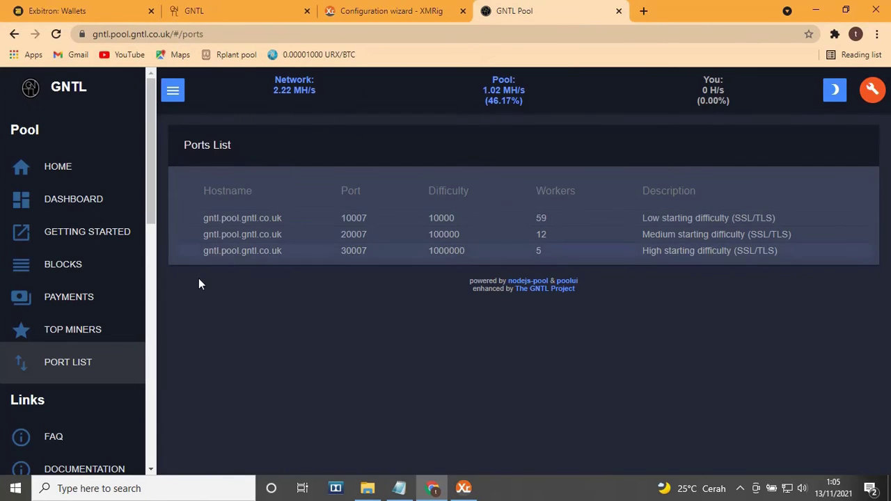
left_click(27, 203)
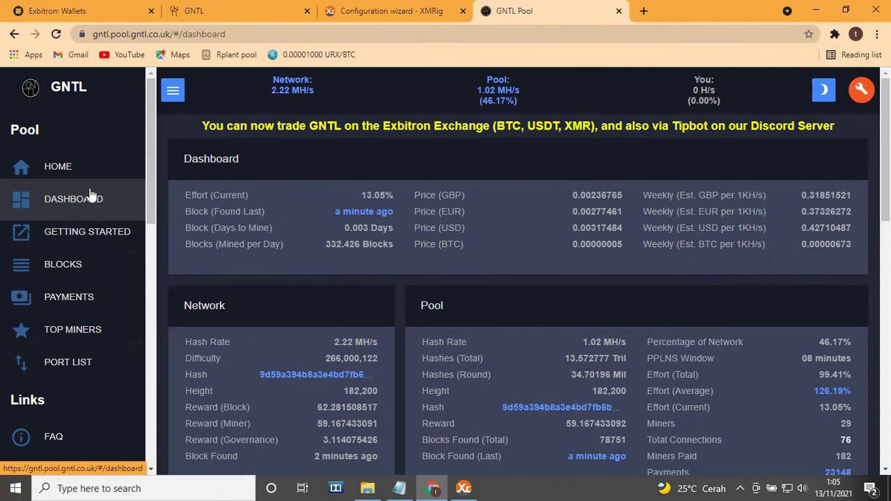
scroll(482, 333, "down", 8)
scroll(468, 337, "up", 3)
scroll(246, 195, "down", 1)
left_click(246, 192)
right_click(255, 176)
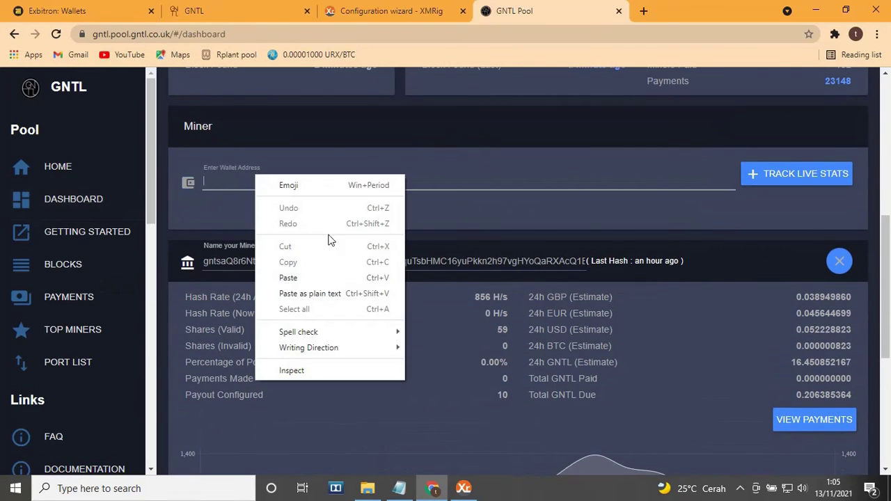
left_click(286, 278)
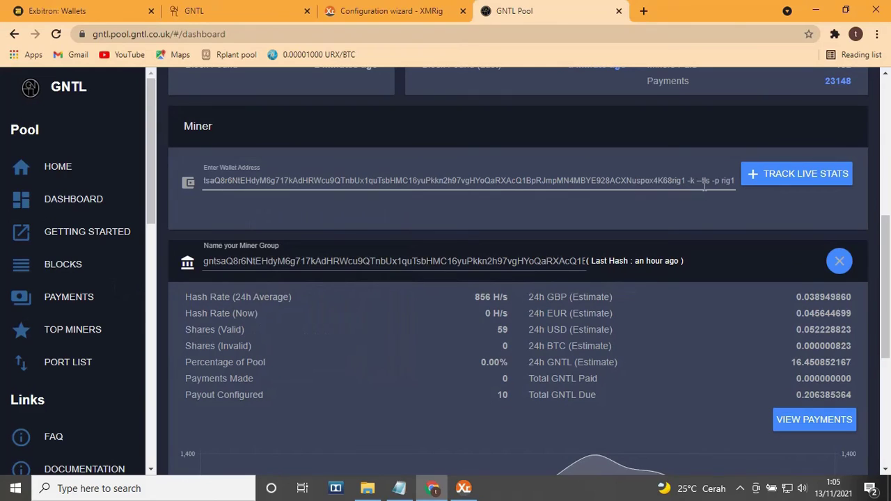
left_click_drag(735, 181, 2, 241)
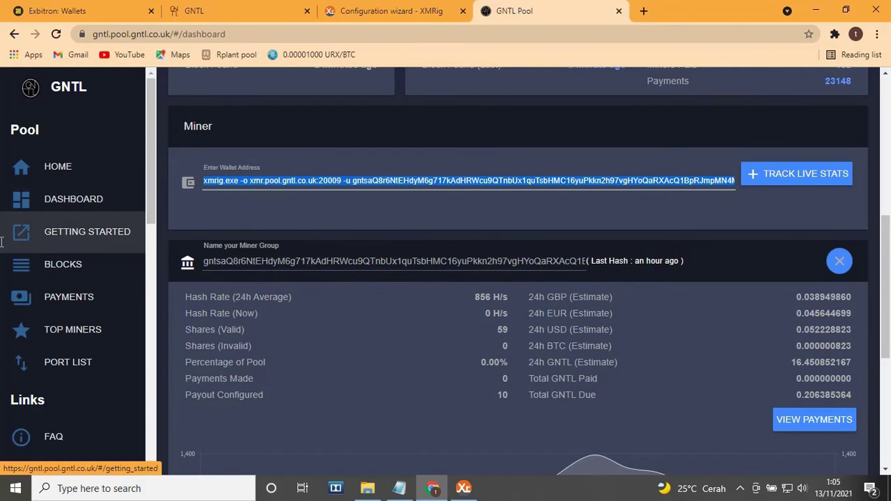
key("ctrl+x")
Copy the GNTL deposit address from the Exbitron wallet into GNTL Pool's Miner wallet address and track its live stats.
left_click(63, 6)
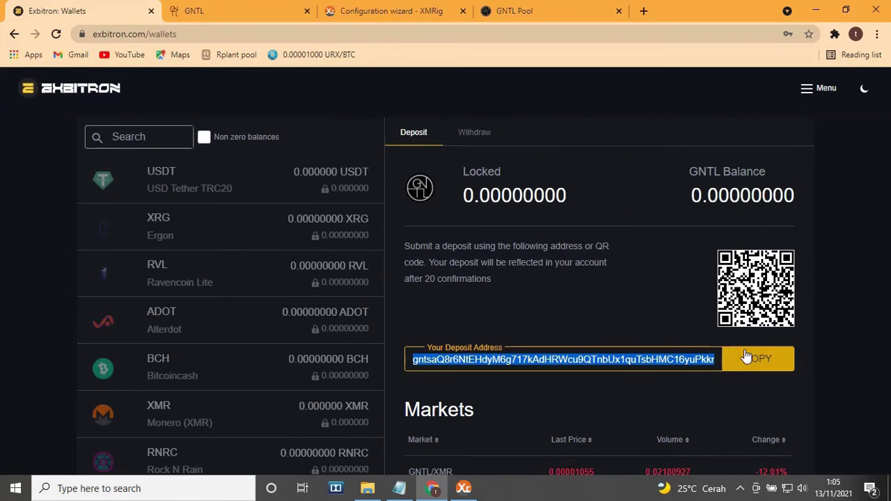
left_click(744, 358)
left_click(513, 14)
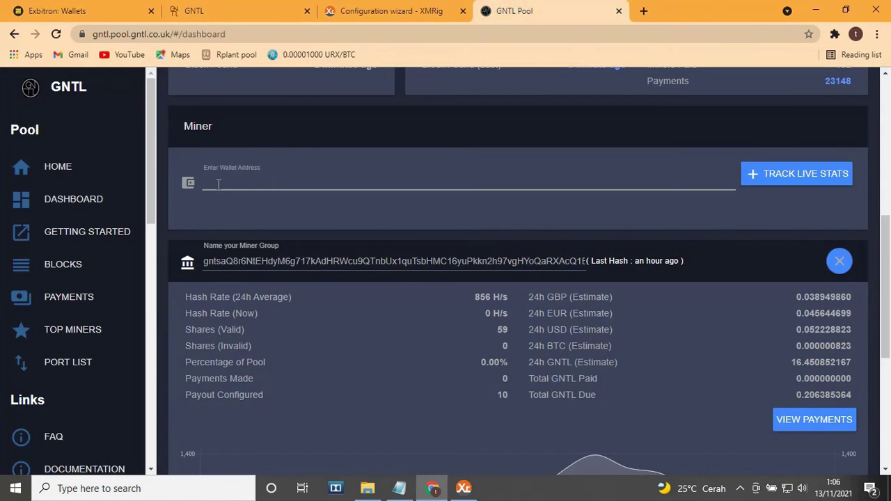
right_click(218, 184)
left_click(258, 287)
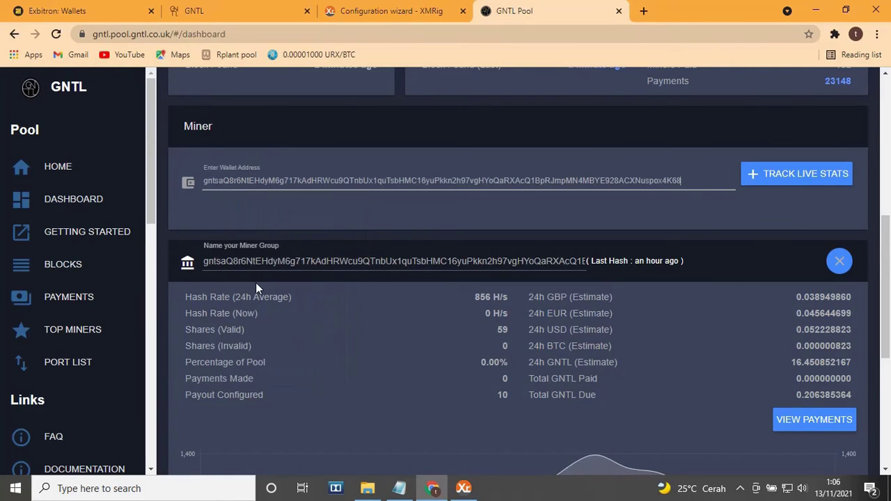
left_click(799, 183)
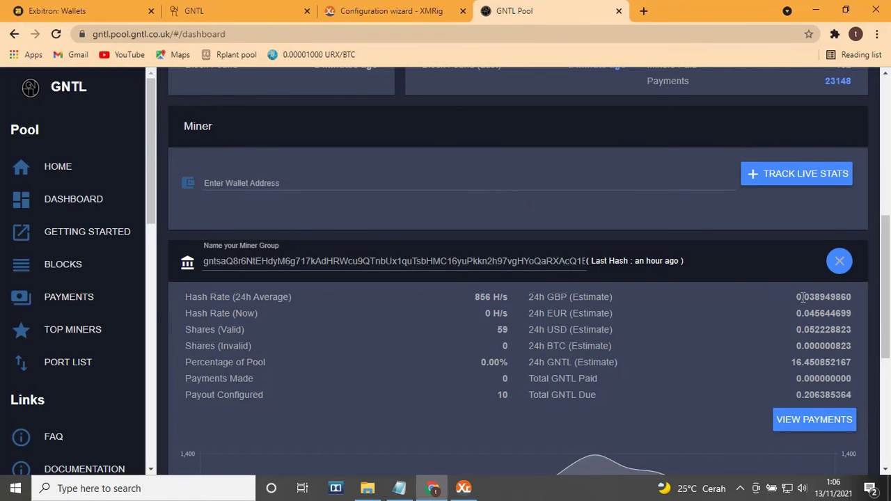
Examine the miner group's hash rate chart and select the rig1 worker in the list below it.
scroll(484, 327, "down", 3)
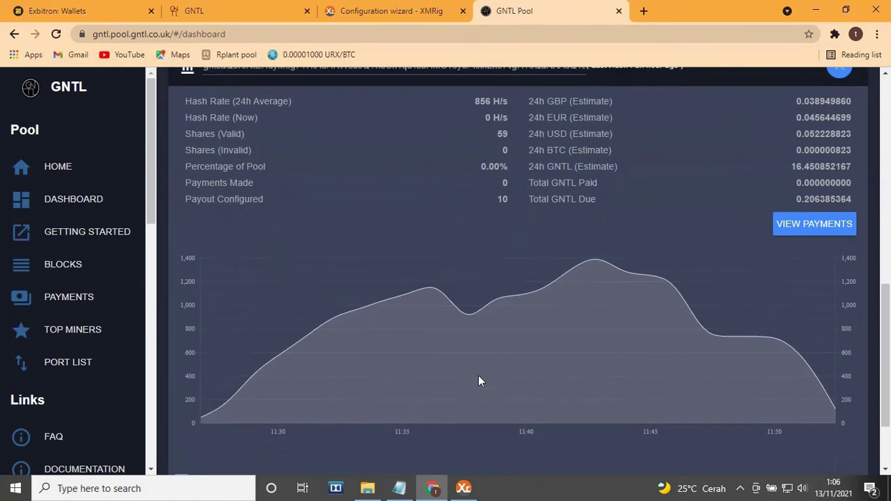
scroll(477, 388, "down", 2)
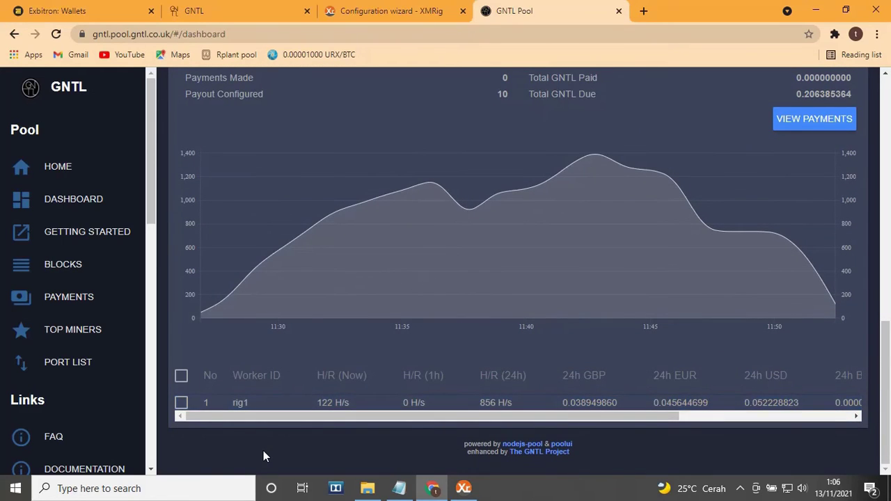
left_click(182, 402)
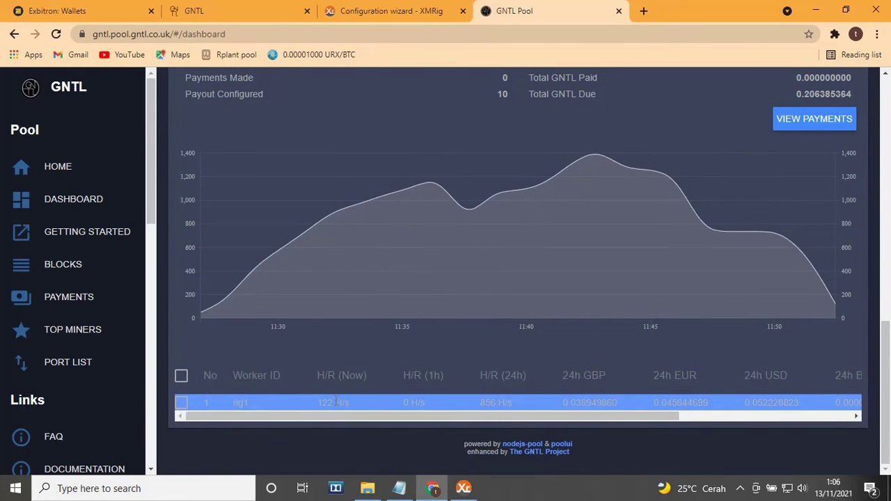